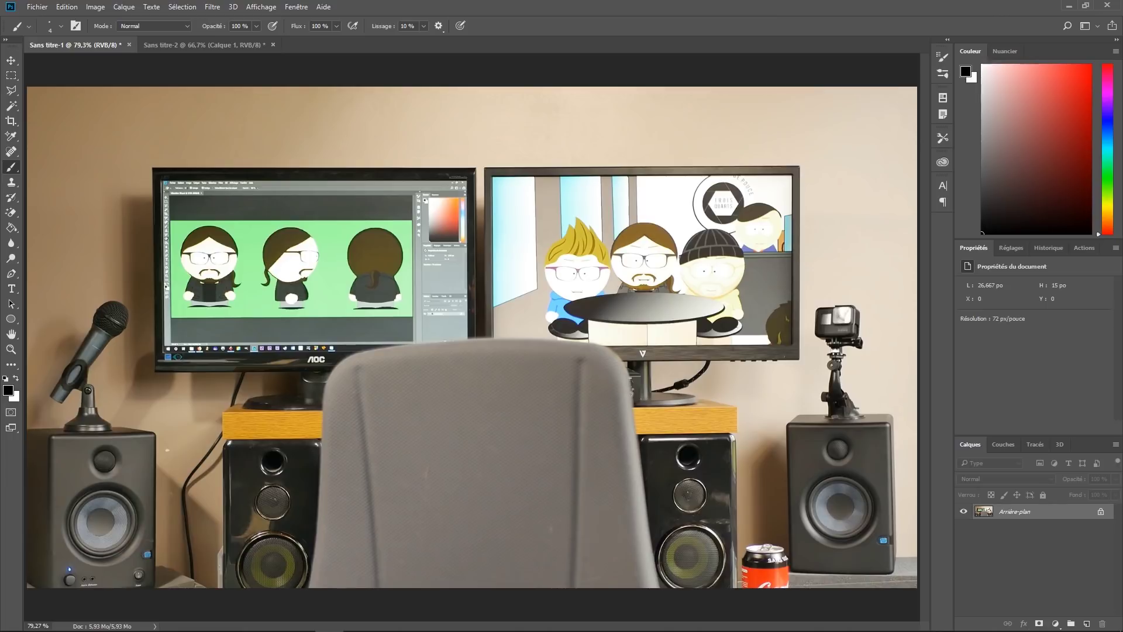
# Step: Add a new layer and outline the left monitor's outer frame on it with straight black brush lines
pyautogui.click(1087, 624)
pyautogui.scroll(5, 144, 187)
pyautogui.click(159, 157)
pyautogui.keyDown('shift'); pyautogui.click(682, 158); pyautogui.keyUp('shift')
pyautogui.keyDown('shift'); pyautogui.click(679, 433); pyautogui.keyUp('shift')
pyautogui.click(448, 485)
pyautogui.keyDown('shift'); pyautogui.click(163, 487); pyautogui.keyUp('shift')
pyautogui.keyDown('shift'); pyautogui.click(159, 157); pyautogui.keyUp('shift')
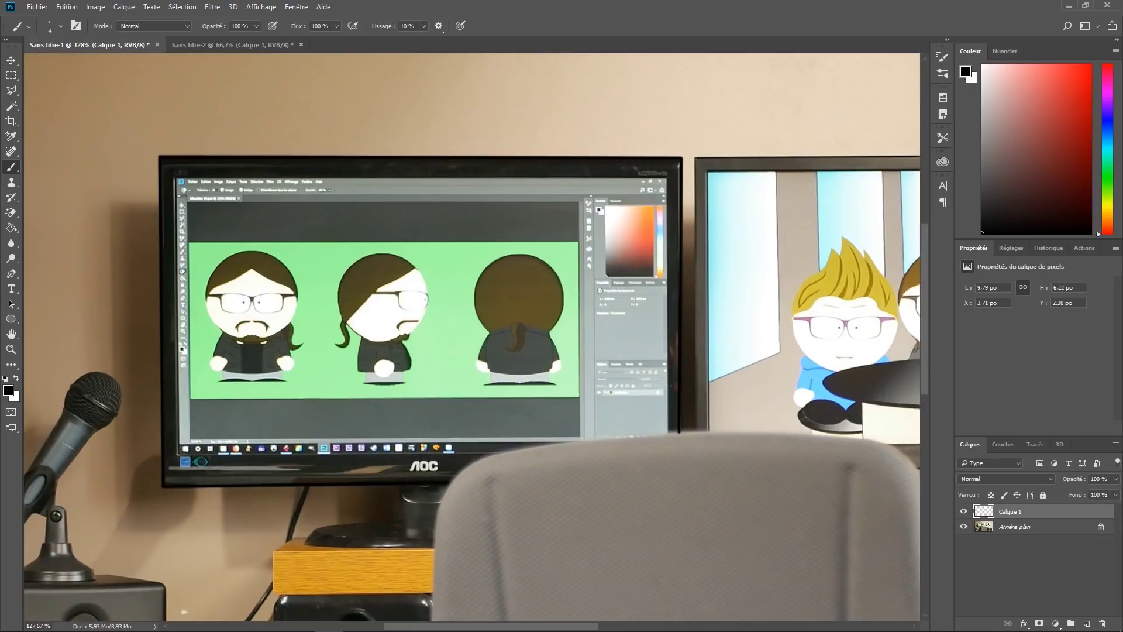
# Step: Undo the outline strokes around the left monitor's outer frame
pyautogui.hotkey('ctrl', 'alt', 'z')
pyautogui.hotkey('ctrl', 'alt', 'z')
pyautogui.hotkey('ctrl', 'alt', 'z')
pyautogui.hotkey('ctrl', 'alt', 'z')
pyautogui.hotkey('ctrl', 'alt', 'z')
pyautogui.hotkey('ctrl', 'alt', 'z')
pyautogui.hotkey('ctrl', 'z')
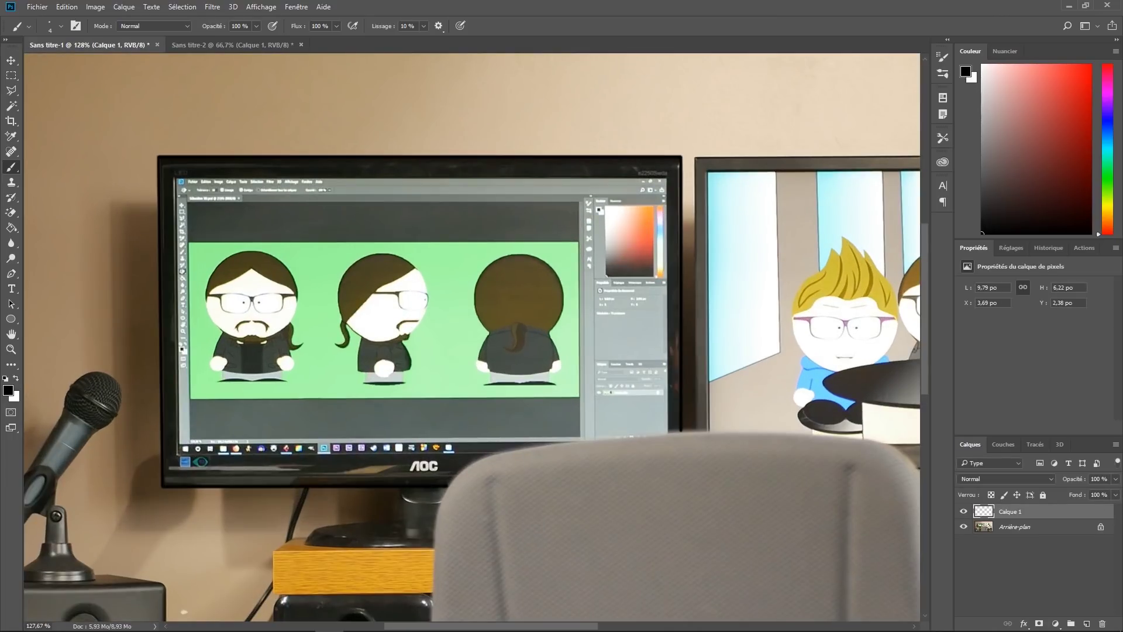
# Step: Outline the inner screen edge of the left monitor with straight black brush lines
pyautogui.keyDown('shift'); pyautogui.click(668, 179); pyautogui.keyUp('shift')
pyautogui.keyDown('shift'); pyautogui.click(175, 178); pyautogui.keyUp('shift')
pyautogui.keyDown('shift'); pyautogui.click(178, 455); pyautogui.keyUp('shift')
pyautogui.keyDown('shift'); pyautogui.click(499, 453); pyautogui.keyUp('shift')
# Step: Outline the right monitor's outer frame and its inner screen edge with straight black brush lines
pyautogui.moveTo(761, 293); pyautogui.dragTo(246, 281)
pyautogui.keyDown('shift'); pyautogui.click(688, 143); pyautogui.keyUp('shift')
pyautogui.keyDown('shift'); pyautogui.click(689, 456); pyautogui.keyUp('shift')
pyautogui.keyDown('shift'); pyautogui.click(403, 457); pyautogui.keyUp('shift')
pyautogui.keyDown('shift'); pyautogui.click(676, 432); pyautogui.keyUp('shift')
pyautogui.keyDown('shift'); pyautogui.click(677, 157); pyautogui.keyUp('shift')
pyautogui.keyDown('shift'); pyautogui.click(192, 160); pyautogui.keyUp('shift')
pyautogui.keyDown('shift'); pyautogui.click(193, 420); pyautogui.keyUp('shift')
# Step: Trace the right monitor's stand edge and the top edge of the chair with connected straight brush lines
pyautogui.click(450, 459)
pyautogui.keyDown('shift'); pyautogui.click(451, 511); pyautogui.keyUp('shift')
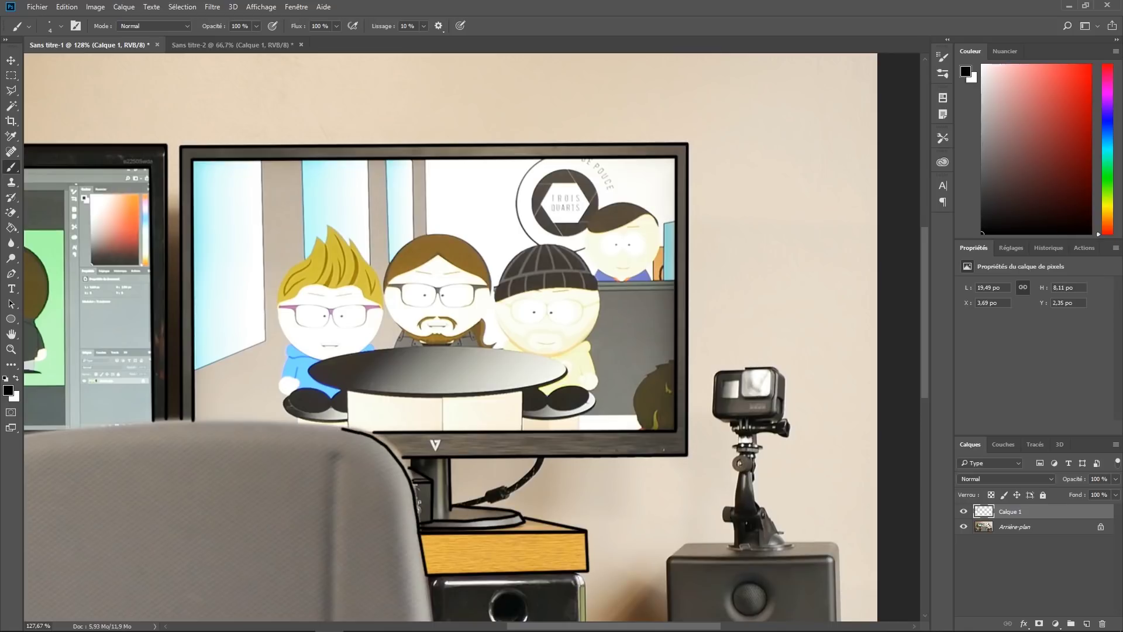
pyautogui.keyDown('shift'); pyautogui.click(227, 422); pyautogui.keyUp('shift')
pyautogui.moveTo(227, 422); pyautogui.dragTo(657, 326)
pyautogui.keyDown('shift'); pyautogui.click(600, 325); pyautogui.keyUp('shift')
pyautogui.keyDown('shift'); pyautogui.click(548, 330); pyautogui.keyUp('shift')
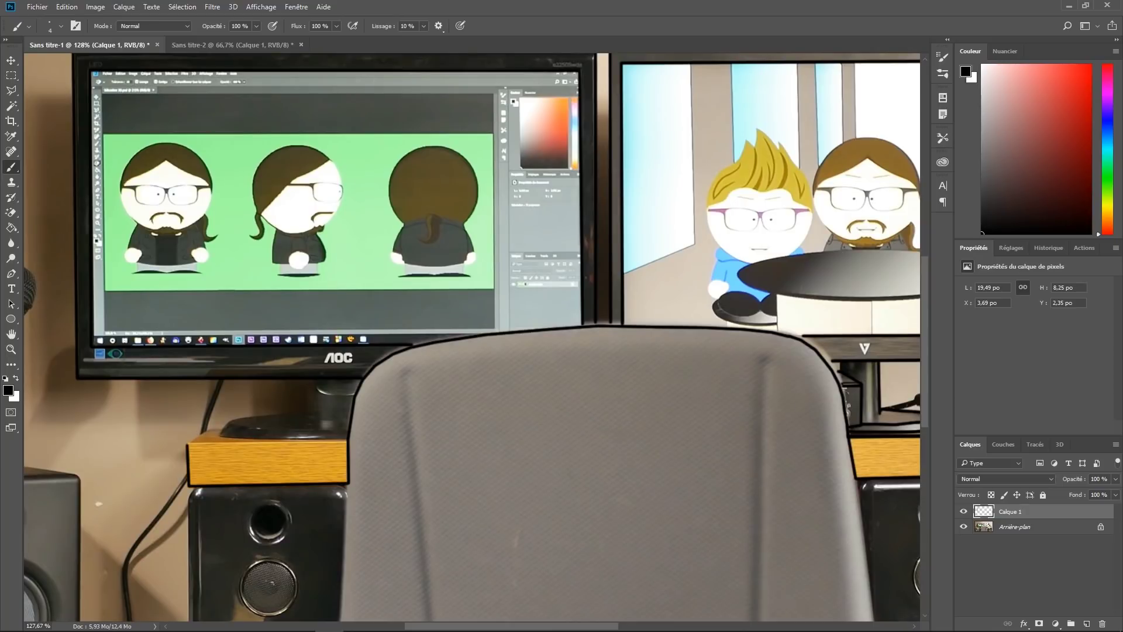
# Step: Trace the remaining edges of the monitor stand bases with black brush strokes
pyautogui.scroll(5, 224, 440)
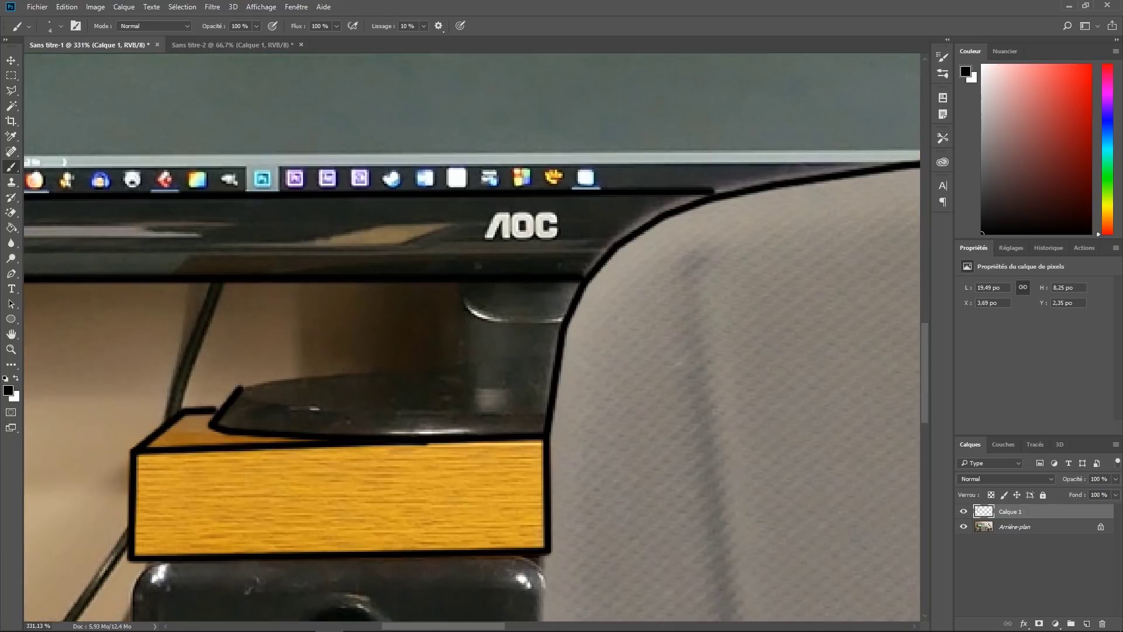
pyautogui.moveTo(264, 405)
pyautogui.mouseDown()
pyautogui.moveTo(466, 414)
pyautogui.moveTo(548, 394)
pyautogui.mouseUp()
pyautogui.moveTo(878, 386); pyautogui.dragTo(59, 394)
pyautogui.moveTo(503, 241); pyautogui.dragTo(479, 241)
pyautogui.moveTo(515, 268); pyautogui.dragTo(502, 270)
pyautogui.scroll(-3, 560, 547)
# Step: Trace the sides of the chair and the edges of the tall black speakers with black brush strokes
pyautogui.moveTo(560, 547)
pyautogui.mouseDown()
pyautogui.moveTo(502, 243)
pyautogui.moveTo(529, 422)
pyautogui.mouseUp()
pyautogui.moveTo(529, 421)
pyautogui.mouseDown()
pyautogui.moveTo(444, 98)
pyautogui.moveTo(476, 313)
pyautogui.mouseUp()
pyautogui.moveTo(475, 117); pyautogui.dragTo(498, 458)
pyautogui.moveTo(446, 316); pyautogui.dragTo(457, 263)
pyautogui.moveTo(615, 468); pyautogui.dragTo(565, 200)
pyautogui.moveTo(649, 54); pyautogui.dragTo(652, 389)
# Step: Draw unfilled ellipses with a black outline around the speaker's round drivers
pyautogui.click(11, 319)
pyautogui.click(118, 26)
pyautogui.click(45, 47)
pyautogui.click(162, 26)
pyautogui.moveTo(440, 224)
pyautogui.mouseDown()
pyautogui.moveTo(621, 393)
pyautogui.moveTo(608, 393)
pyautogui.mouseUp()
pyautogui.hotkey('ctrl', 'z')
pyautogui.moveTo(480, 94)
pyautogui.mouseDown()
pyautogui.moveTo(563, 164)
pyautogui.moveTo(573, 192)
pyautogui.mouseUp()
pyautogui.moveTo(526, 117); pyautogui.dragTo(527, 276)
pyautogui.moveTo(495, 169); pyautogui.dragTo(556, 226)
pyautogui.moveTo(760, 293); pyautogui.dragTo(450, 309)
# Step: Merge the ellipses into the outline layer and return to the Brush tool
pyautogui.press('b')
pyautogui.press('Return')
pyautogui.hotkey('ctrl', 'e')
pyautogui.hotkey('ctrl', 'e')
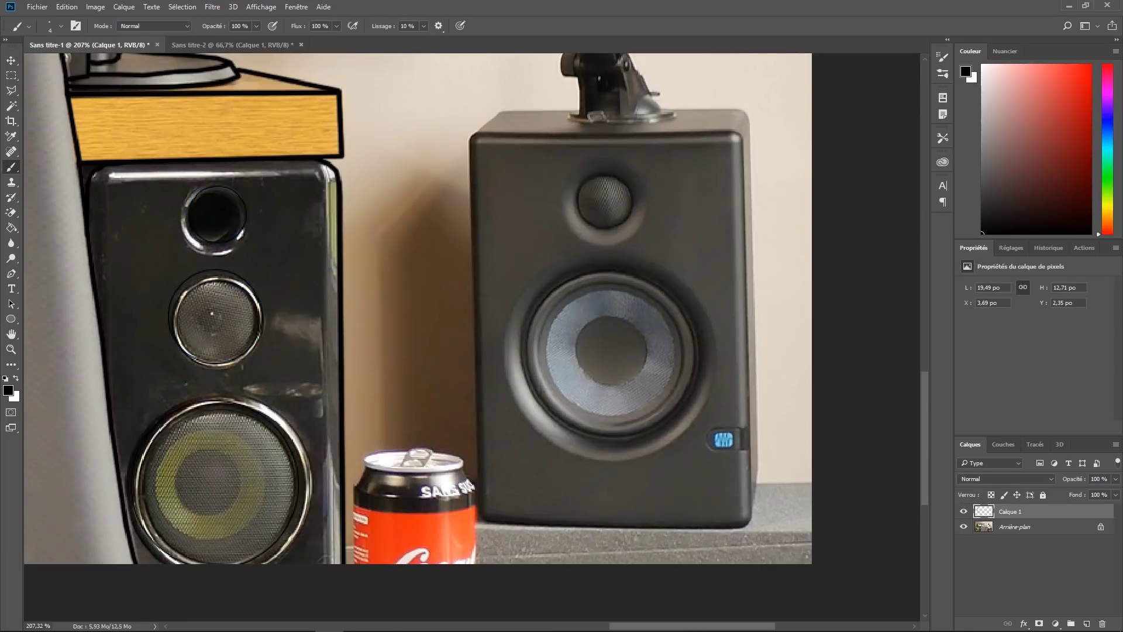
# Step: Outline the front face of the right studio speaker with straight black brush lines, cutting its corners
pyautogui.click(476, 132)
pyautogui.keyDown('shift'); pyautogui.click(733, 132); pyautogui.keyUp('shift')
pyautogui.keyDown('shift'); pyautogui.click(743, 153); pyautogui.keyUp('shift')
pyautogui.keyDown('shift'); pyautogui.click(752, 510); pyautogui.keyUp('shift')
pyautogui.keyDown('shift'); pyautogui.click(724, 528); pyautogui.keyUp('shift')
pyautogui.keyDown('shift'); pyautogui.click(480, 508); pyautogui.keyUp('shift')
pyautogui.keyDown('shift'); pyautogui.click(470, 141); pyautogui.keyUp('shift')
# Step: Trace the receding top and side edges of the right studio speaker, redoing the first attempt at the top
pyautogui.keyDown('shift'); pyautogui.click(500, 111); pyautogui.keyUp('shift')
pyautogui.keyDown('shift'); pyautogui.click(740, 111); pyautogui.keyUp('shift')
pyautogui.hotkey('ctrl', 'alt', 'z')
pyautogui.hotkey('ctrl', 'alt', 'z')
pyautogui.click(477, 129)
pyautogui.keyDown('shift'); pyautogui.click(501, 111); pyautogui.keyUp('shift')
pyautogui.keyDown('shift'); pyautogui.click(738, 110); pyautogui.keyUp('shift')
pyautogui.keyDown('shift'); pyautogui.click(750, 118); pyautogui.keyUp('shift')
pyautogui.keyDown('shift'); pyautogui.click(760, 477); pyautogui.keyUp('shift')
# Step: Trace the edges of the desk surface beneath the right studio speaker with straight black brush lines
pyautogui.moveTo(761, 480); pyautogui.dragTo(607, 355)
pyautogui.click(607, 358)
pyautogui.keyDown('shift'); pyautogui.click(660, 358); pyautogui.keyUp('shift')
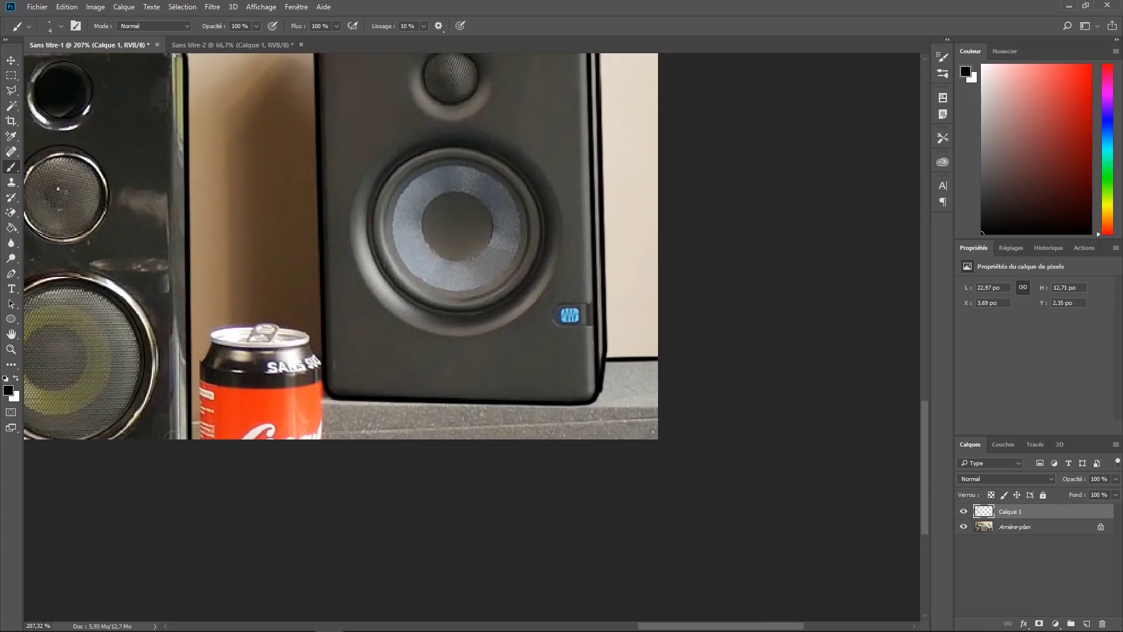
pyautogui.keyDown('shift'); pyautogui.click(660, 409); pyautogui.keyUp('shift')
pyautogui.click(534, 371)
pyautogui.keyDown('shift'); pyautogui.click(531, 403); pyautogui.keyUp('shift')
# Step: Draw unfilled circles around the right studio speaker's tweeter and woofer, the woofer's about 138 px wide
pyautogui.moveTo(248, 408)
pyautogui.mouseDown()
pyautogui.moveTo(534, 371)
pyautogui.moveTo(431, 487)
pyautogui.mouseUp()
pyautogui.press('u')
pyautogui.moveTo(608, 129); pyautogui.dragTo(661, 182)
pyautogui.moveTo(562, 225); pyautogui.dragTo(728, 391)
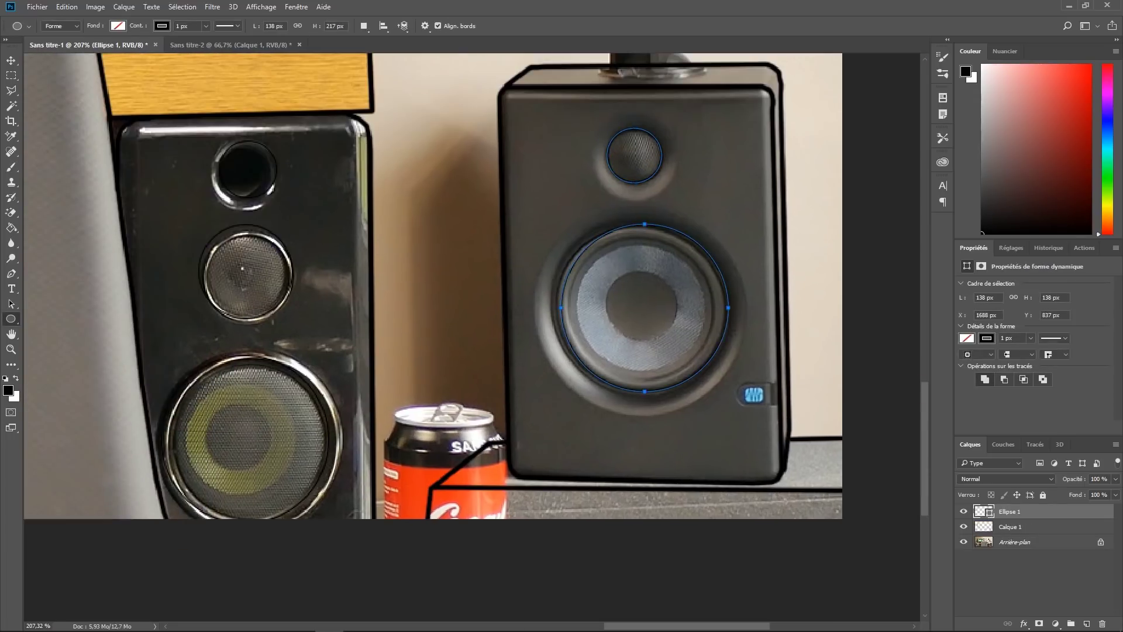
pyautogui.click(730, 393)
pyautogui.press('Return')
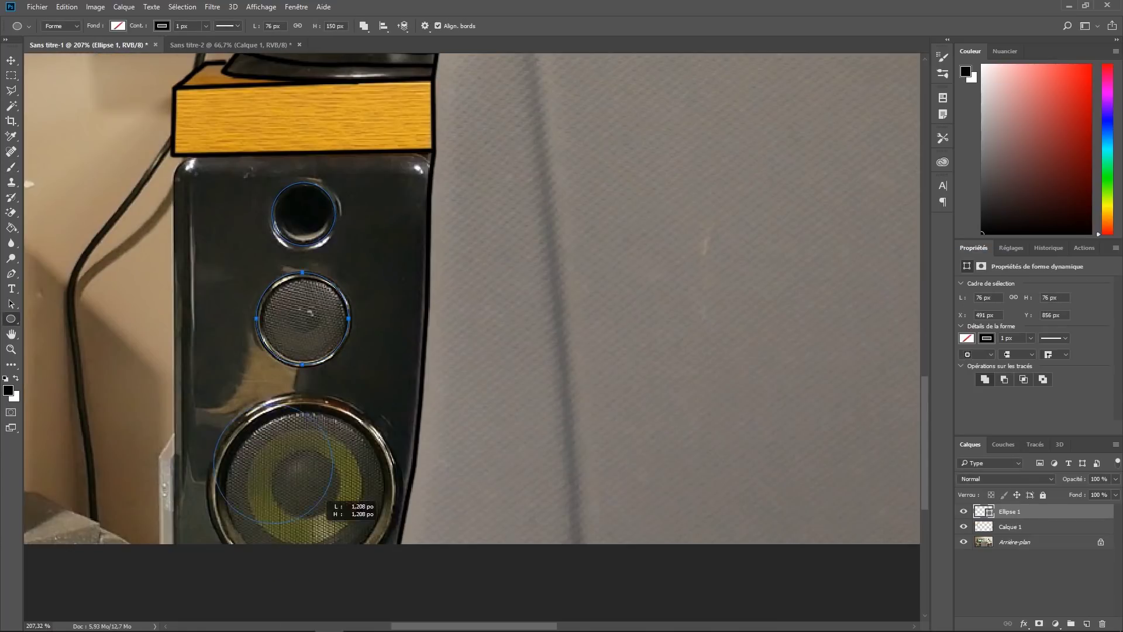
pyautogui.press('Delete')
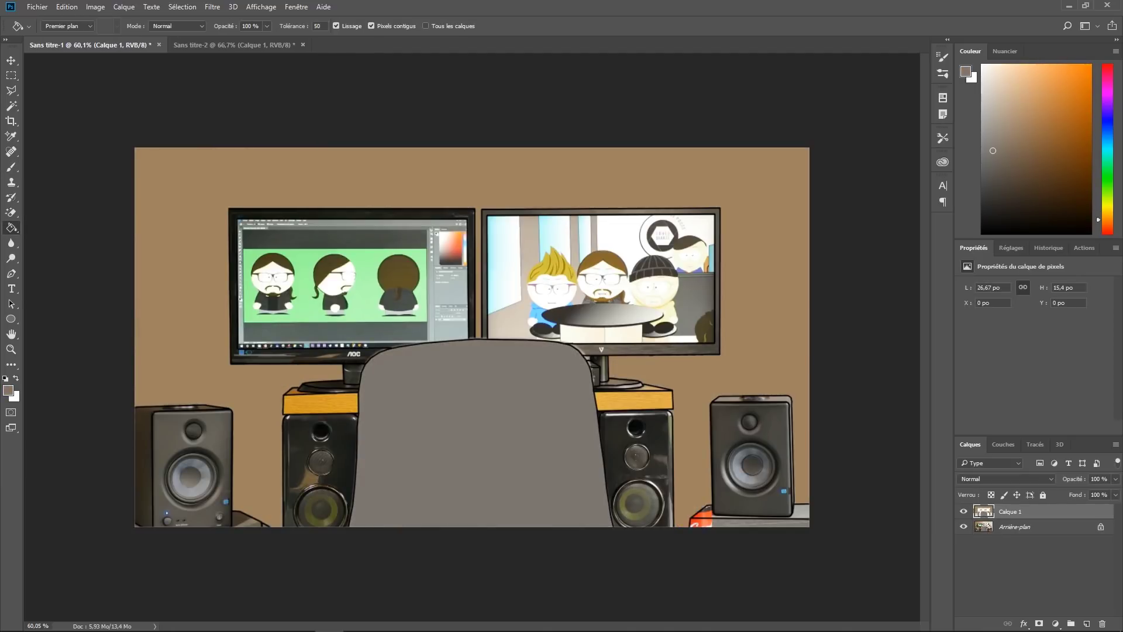
# Step: Fill the bodies and drivers of the two studio speakers with flat colours sampled from the photo
pyautogui.click(752, 504)
pyautogui.click(1015, 527)
pyautogui.click(1011, 512)
pyautogui.click(736, 466)
pyautogui.click(750, 422)
pyautogui.click(193, 478)
pyautogui.click(194, 431)
pyautogui.click(221, 448)
pyautogui.click(186, 407)
# Step: Copy the right studio speaker's coloured drivers onto the left studio speaker and merge the copy into Calque 1
pyautogui.press('m')
pyautogui.press('g')
pyautogui.click(753, 465)
pyautogui.hotkey('ctrl', 'j')
pyautogui.press('v')
pyautogui.moveTo(752, 466); pyautogui.dragTo(192, 476)
pyautogui.hotkey('ctrl', 'e')
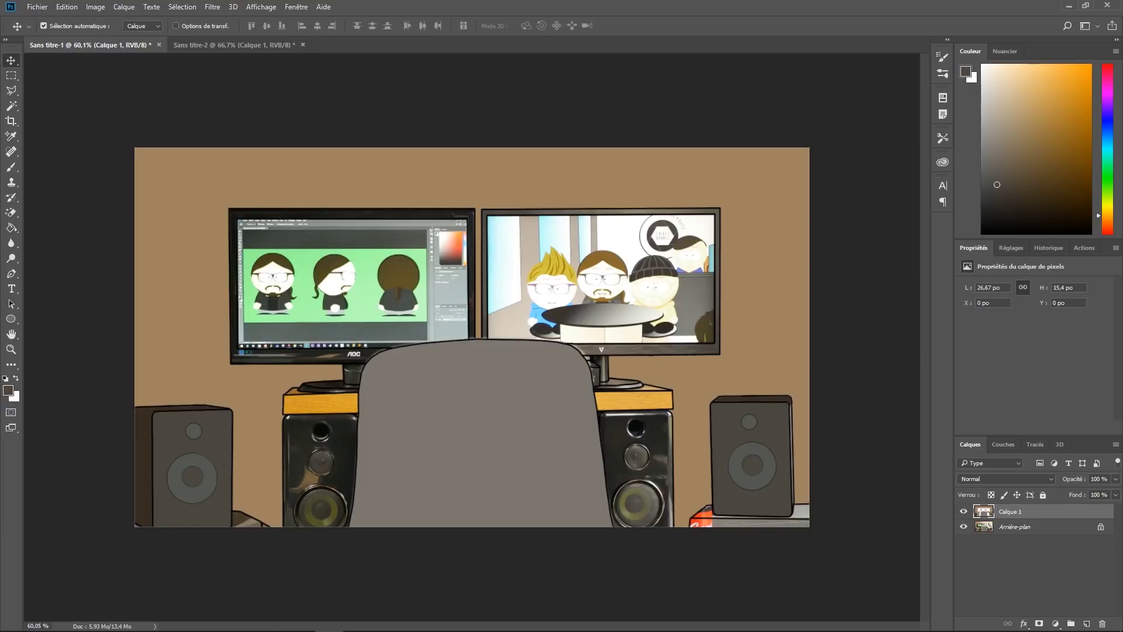
# Step: Fill the right tall black speaker's body and drivers with flat colours sampled from the background photo
pyautogui.press('g')
pyautogui.click(1015, 527)
pyautogui.click(1010, 512)
pyautogui.click(661, 443)
pyautogui.click(1016, 527)
pyautogui.click(1011, 512)
pyautogui.click(637, 456)
pyautogui.click(636, 504)
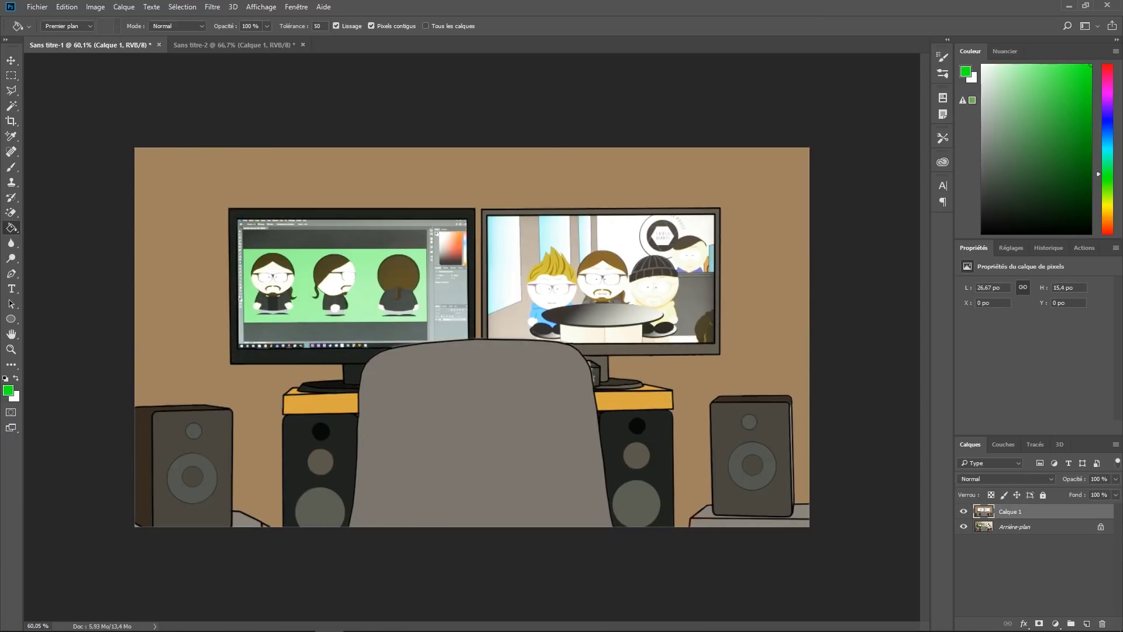
# Step: Fill both monitor screens with bright green and the small box beside the right monitor's stand with dark grey
pyautogui.scroll(16, 590, 376)
pyautogui.click(611, 304)
pyautogui.click(627, 383)
pyautogui.click(627, 383)
pyautogui.scroll(-15, 614, 375)
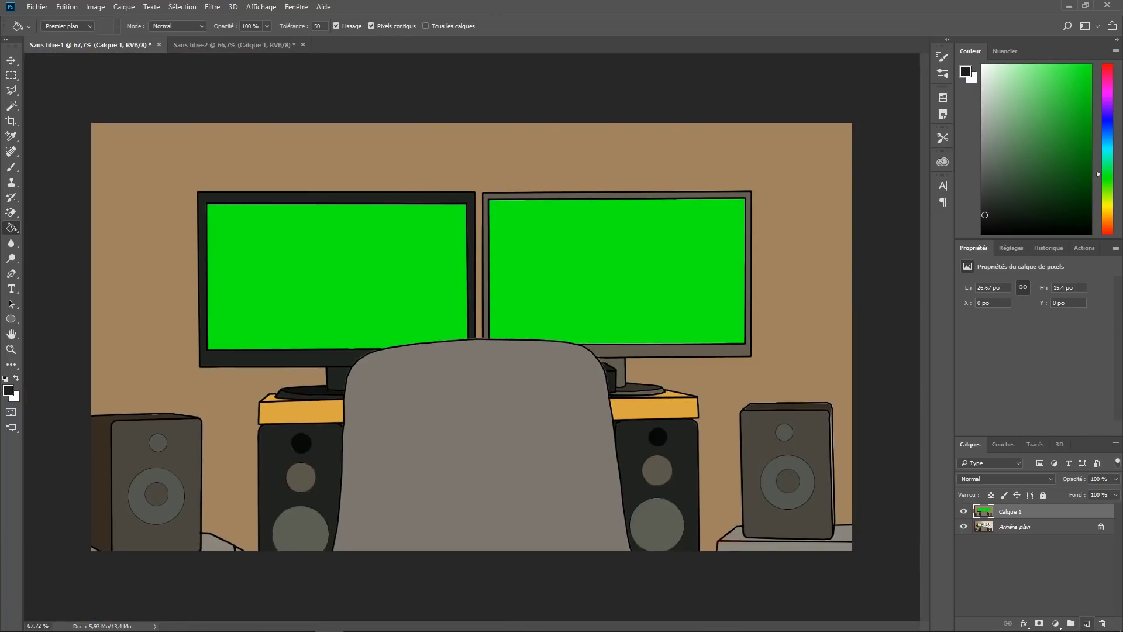
# Step: Place a new layer beneath the coloured drawing and fill it with black
pyautogui.hotkey('ctrl', '[')
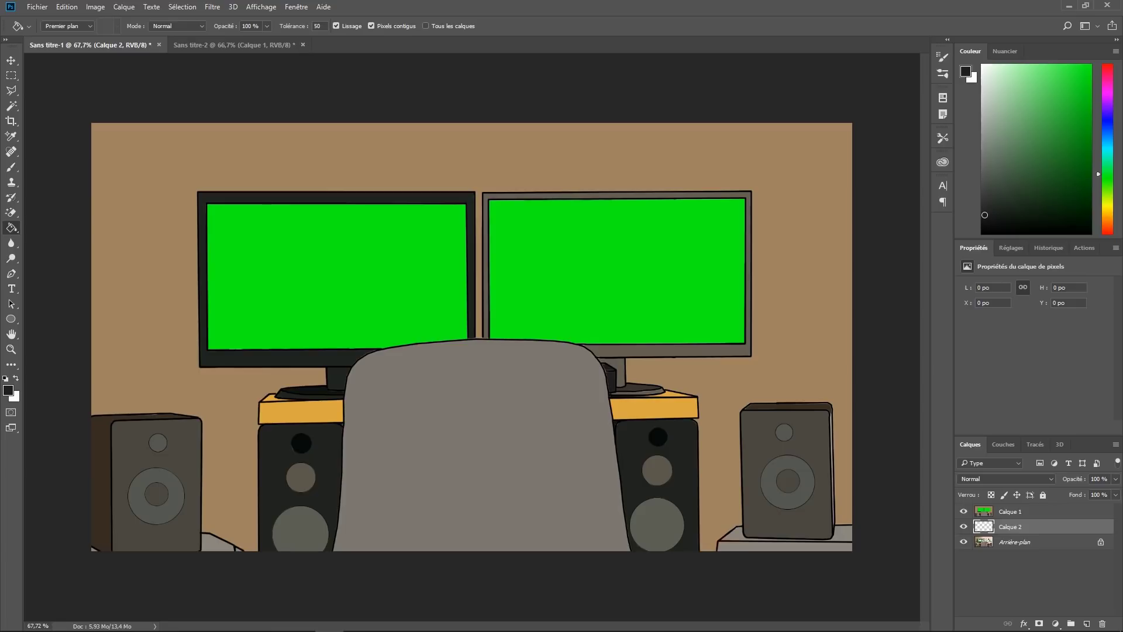
pyautogui.press('d')
pyautogui.hotkey('alt', 'BackSpace')
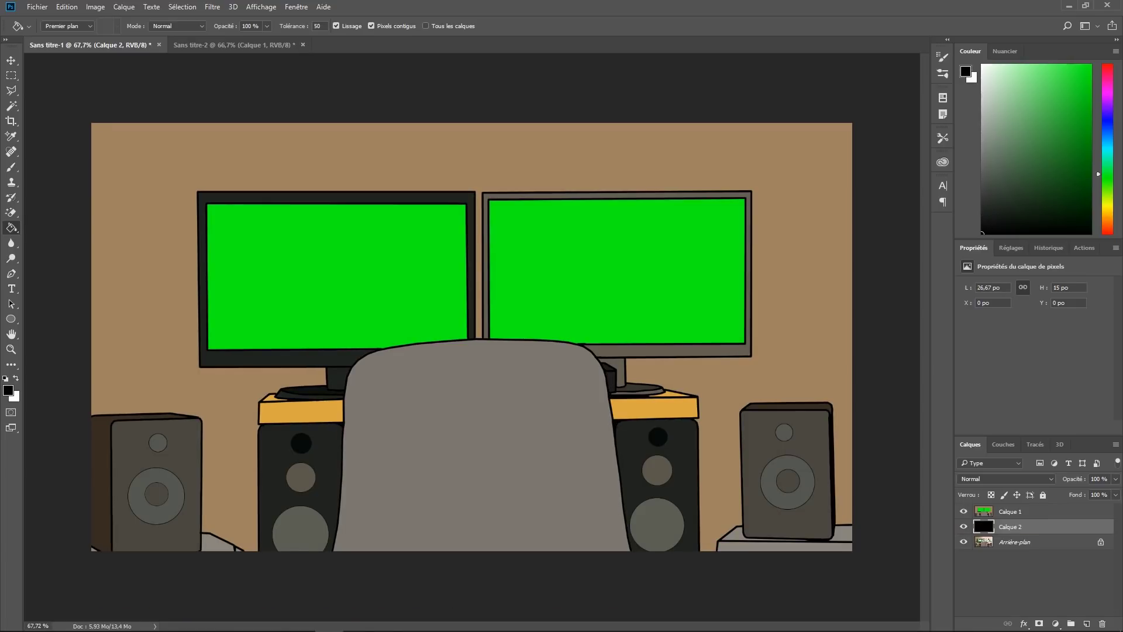
pyautogui.scroll(11, 656, 417)
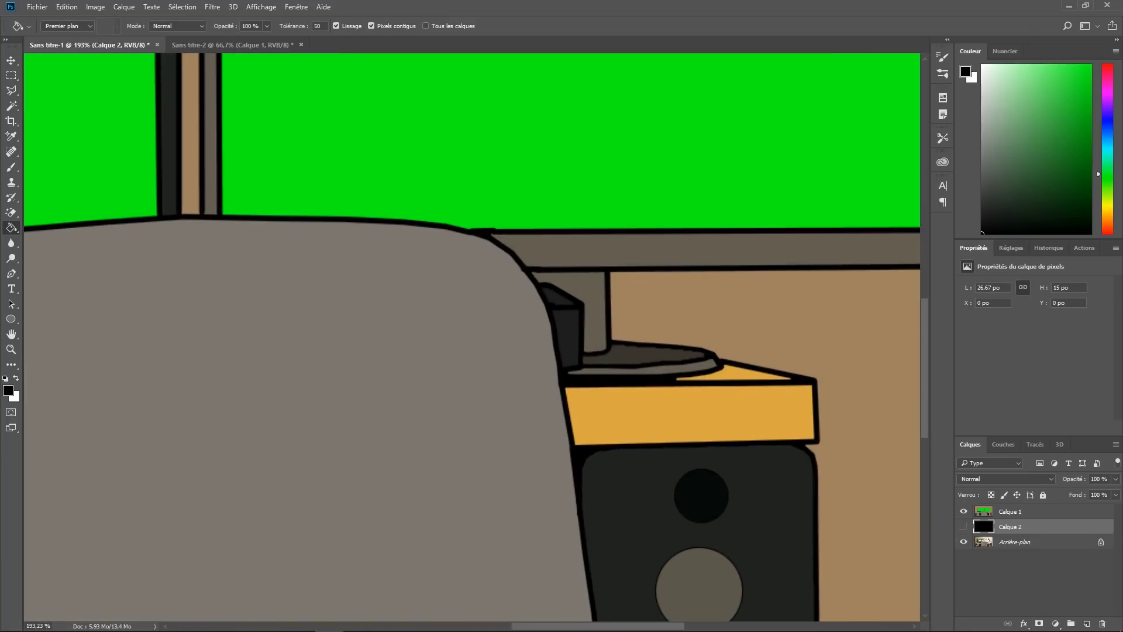
pyautogui.scroll(2, 561, 322)
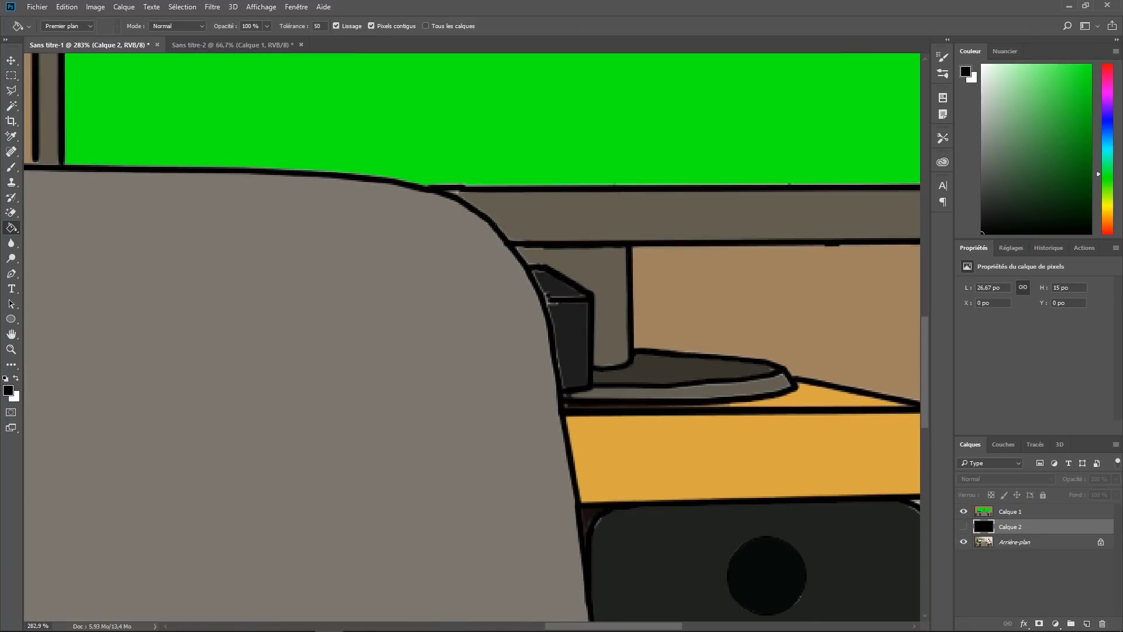
pyautogui.scroll(-6, 644, 403)
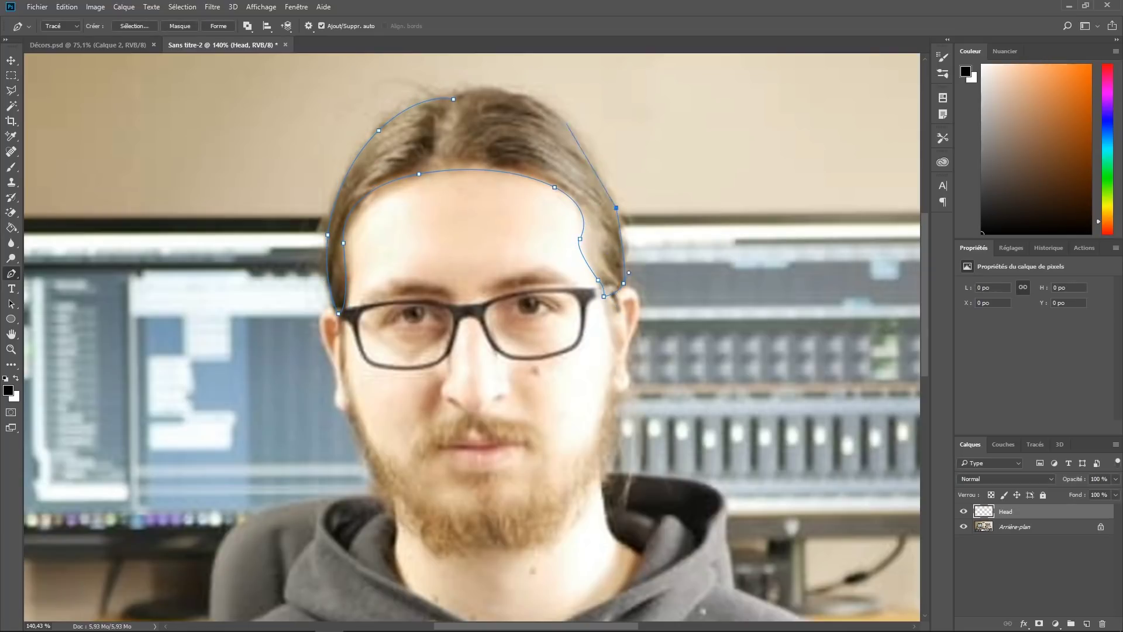
# Step: Close the Pen path around the man's hair and convert it into a selection
pyautogui.moveTo(566, 124); pyautogui.dragTo(545, 106)
pyautogui.click(453, 100)
pyautogui.click(1035, 444)
pyautogui.rightClick(1006, 463)
pyautogui.click(995, 501)
pyautogui.click(653, 181)
pyautogui.click(1030, 526)
pyautogui.click(970, 445)
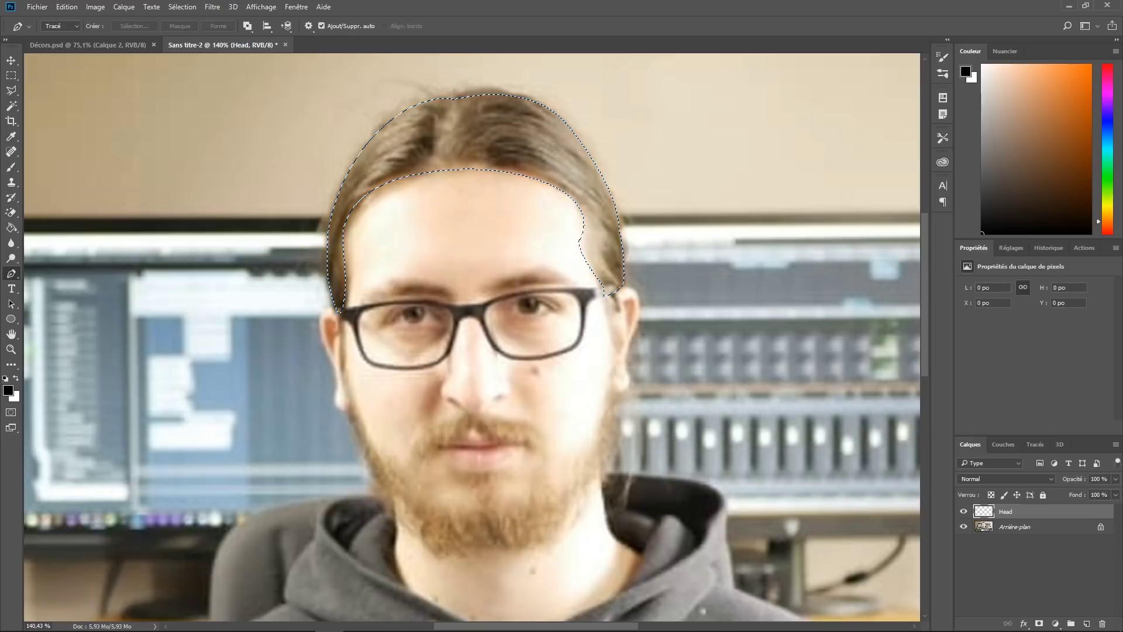
# Step: Sample the hair's brown from the photo, fill the selection with it on the Head layer, and deselect
pyautogui.click(1014, 526)
pyautogui.press('g')
pyautogui.keyDown('alt'); pyautogui.click(429, 141); pyautogui.keyUp('alt')
pyautogui.click(1007, 512)
pyautogui.click(456, 138)
pyautogui.hotkey('ctrl', 'd')
# Step: Outline the beard with a Pen path along the jaw, turn it into a selection and fill it brown
pyautogui.press('p')
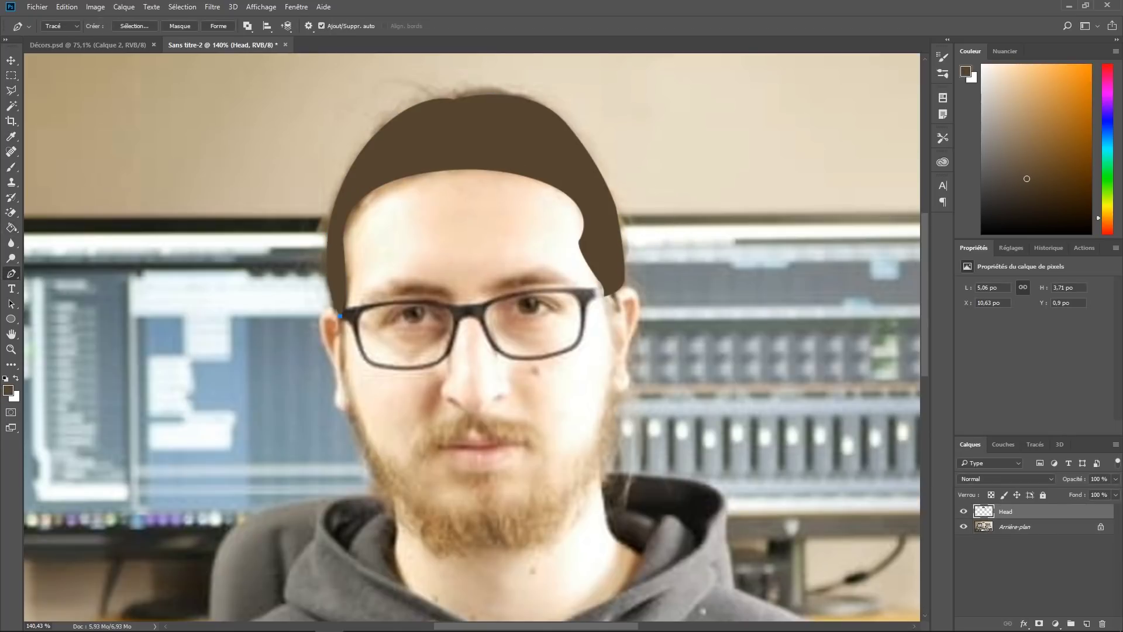
pyautogui.scroll(-1, 468, 337)
pyautogui.moveTo(426, 501); pyautogui.dragTo(528, 604)
pyautogui.moveTo(608, 255); pyautogui.dragTo(595, 193)
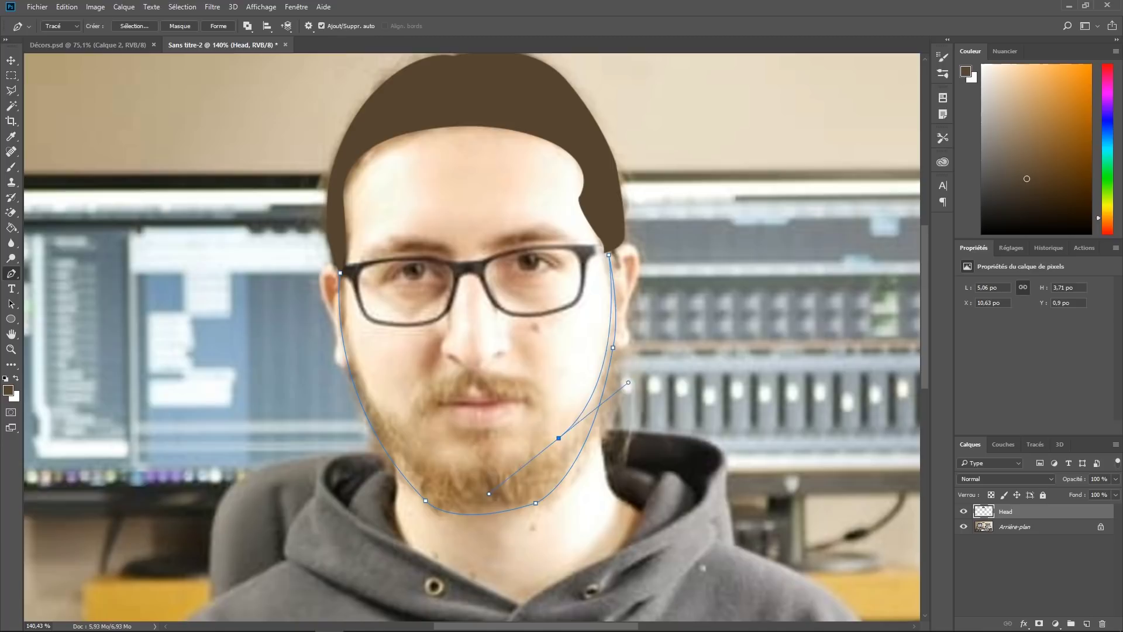
pyautogui.hotkey('ctrl', 'Return')
pyautogui.hotkey('alt', 'BackSpace')
# Step: Outline one half of the moustache with a Pen path, turn it into a selection and fill it brown
pyautogui.click(475, 371)
pyautogui.moveTo(544, 419); pyautogui.dragTo(531, 480)
pyautogui.hotkey('ctrl', 'alt', 'z')
pyautogui.hotkey('ctrl', 'alt', 'z')
pyautogui.moveTo(540, 405)
pyautogui.mouseDown()
pyautogui.moveTo(517, 440)
pyautogui.moveTo(538, 372)
pyautogui.moveTo(457, 398)
pyautogui.mouseUp()
pyautogui.click(1035, 445)
pyautogui.doubleClick(1002, 491)
pyautogui.press('Return')
pyautogui.hotkey('ctrl', 'Return')
pyautogui.click(970, 445)
pyautogui.hotkey('alt', 'BackSpace')
# Step: Mirror the moustache half to complete the other side, merge it into the Head layer, and switch to the Brush tool
pyautogui.rightClick(501, 384)
pyautogui.click(566, 562)
pyautogui.press('Return')
pyautogui.hotkey('ctrl', 'e')
pyautogui.press('b')
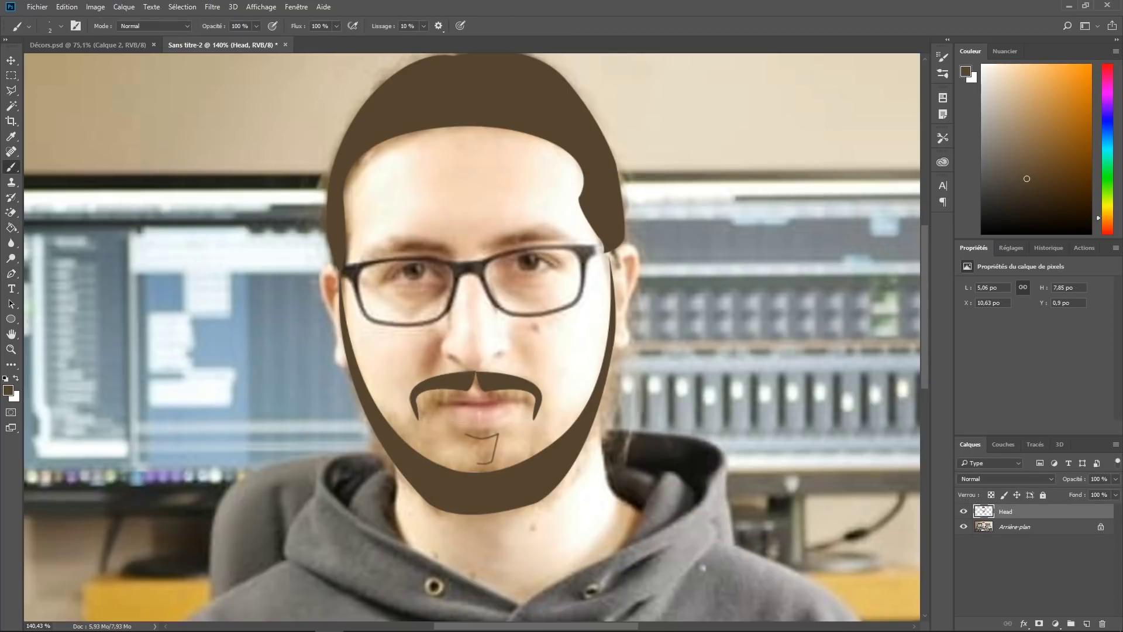
# Step: Fill the goatee outline below the lips with brown and try filling the face with skin tone sampled from the forehead
pyautogui.press('g')
pyautogui.click(481, 446)
pyautogui.keyDown('alt'); pyautogui.click(468, 187); pyautogui.keyUp('alt')
pyautogui.click(468, 187)
pyautogui.hotkey('ctrl', 'z')
# Step: Close the gap between the hair and beard at the temple with a brown brush stroke, and fill the face with the skin tone
pyautogui.press('b')
pyautogui.keyDown('alt'); pyautogui.click(611, 225); pyautogui.keyUp('alt')
pyautogui.scroll(16, 617, 259)
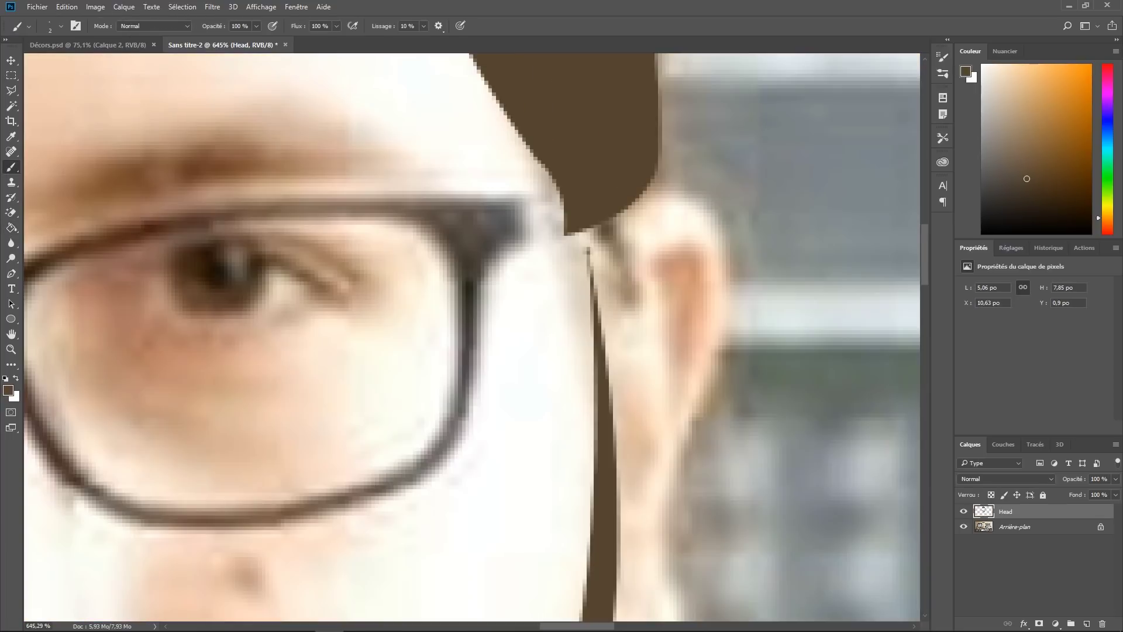
pyautogui.moveTo(525, 227); pyautogui.dragTo(522, 272)
pyautogui.scroll(-12, 527, 251)
pyautogui.press('g')
pyautogui.click(378, 226)
# Step: Outline the neck down to the hoodie collar with a Pen path and save the path as Cou
pyautogui.press('d')
pyautogui.press('b')
pyautogui.press('p')
pyautogui.click(501, 375)
pyautogui.scroll(6, 478, 609)
pyautogui.click(556, 417)
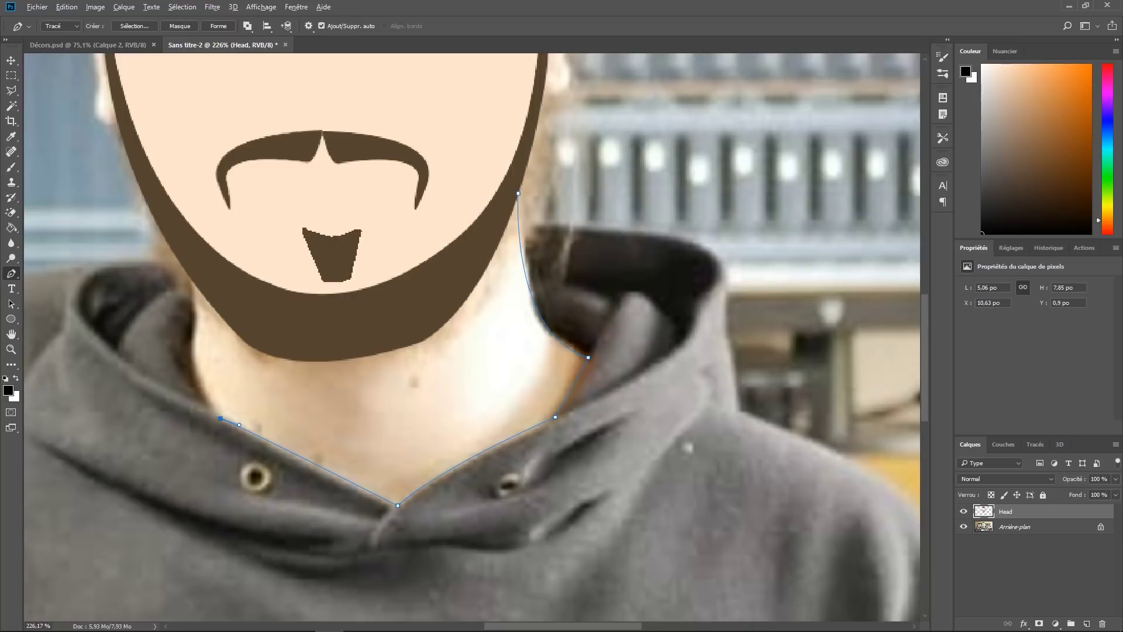
pyautogui.click(1035, 444)
pyautogui.doubleClick(994, 504)
# Step: Turn the neck path into a selection and fill it on the Head layer with the face's sampled skin tone
pyautogui.hotkey('ctrl', 'Return')
pyautogui.click(970, 444)
pyautogui.press('g')
pyautogui.keyDown('alt'); pyautogui.click(436, 228); pyautogui.keyUp('alt')
pyautogui.click(492, 386)
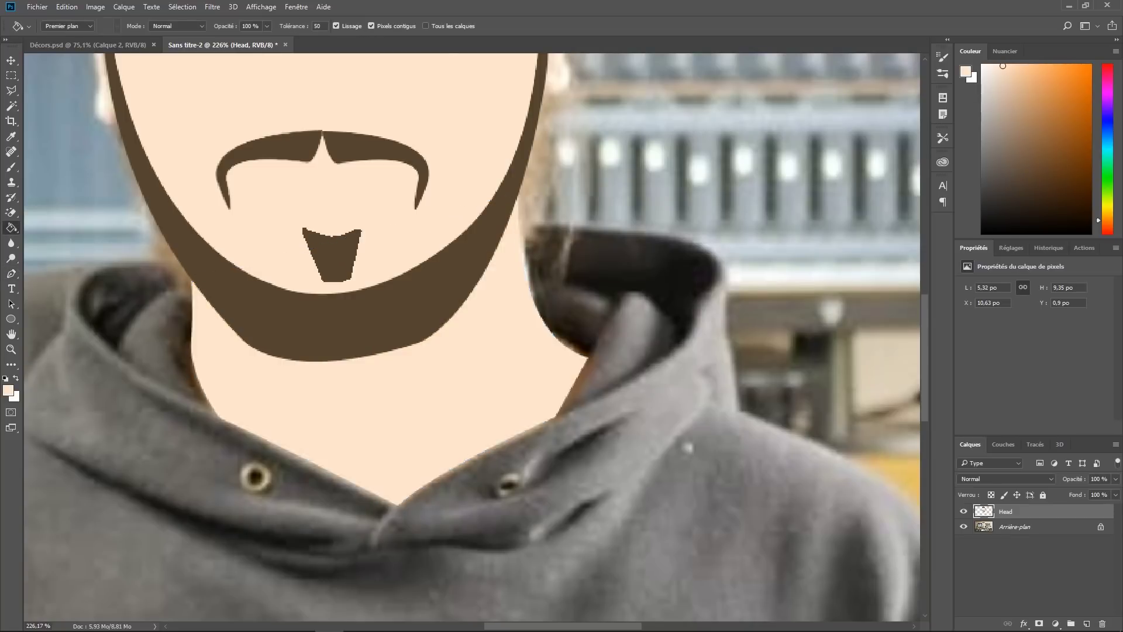
# Step: Outline the ear beside the side-swept hair with a Pen path and save the path as Oreille
pyautogui.scroll(-8, 581, 389)
pyautogui.scroll(11, 676, 144)
pyautogui.press('p')
pyautogui.click(367, 233)
pyautogui.moveTo(410, 302); pyautogui.dragTo(390, 417)
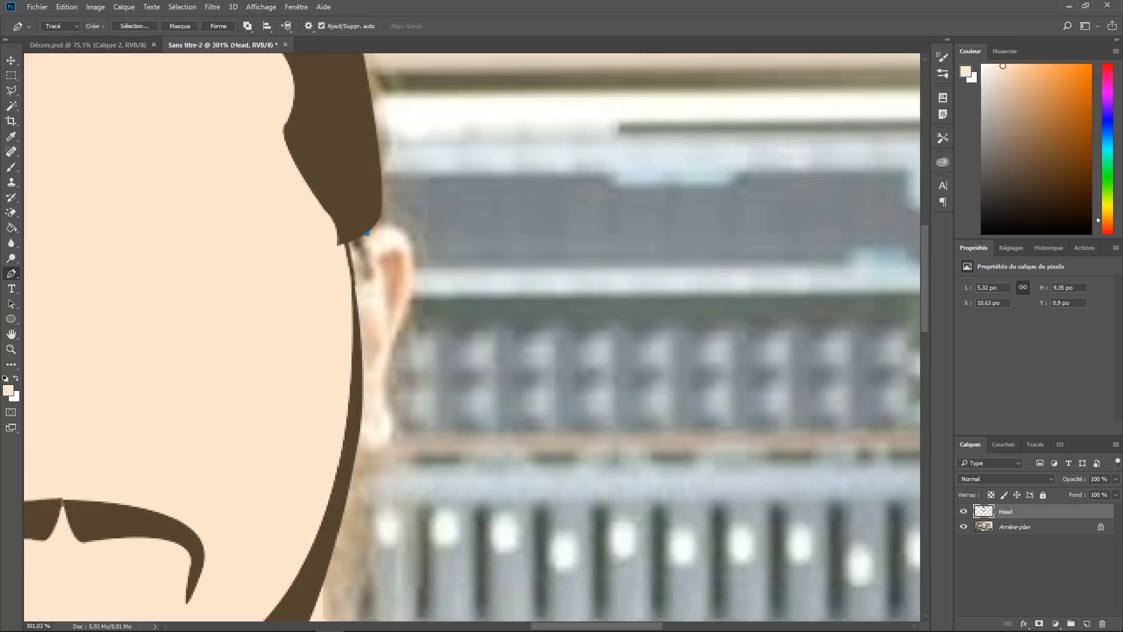
pyautogui.click(1035, 444)
pyautogui.doubleClick(998, 519)
pyautogui.press('Return')
# Step: Turn the ear path into a selection and fill it with the skin tone on the Head layer
pyautogui.hotkey('ctrl', 'Return')
pyautogui.click(970, 444)
pyautogui.press('g')
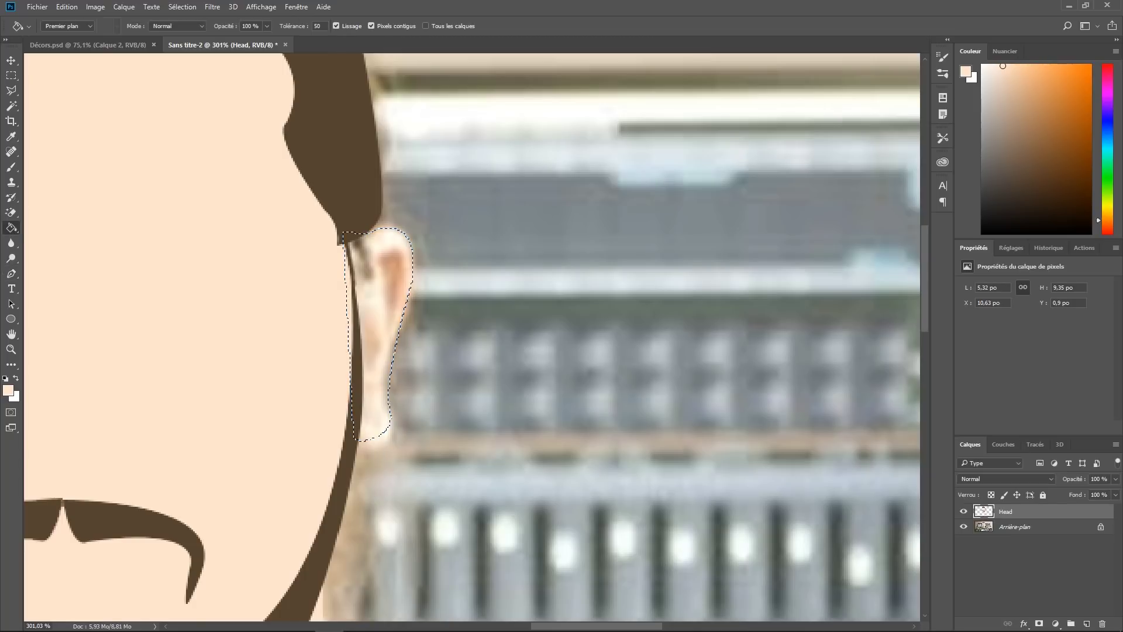
pyautogui.click(380, 351)
# Step: Outline the opposite ear with a Pen path saved as Oreille 2, turn it into a selection and fill it with skin tone
pyautogui.scroll(-5, 471, 337)
pyautogui.press('p')
pyautogui.click(466, 266)
pyautogui.moveTo(437, 278); pyautogui.dragTo(430, 328)
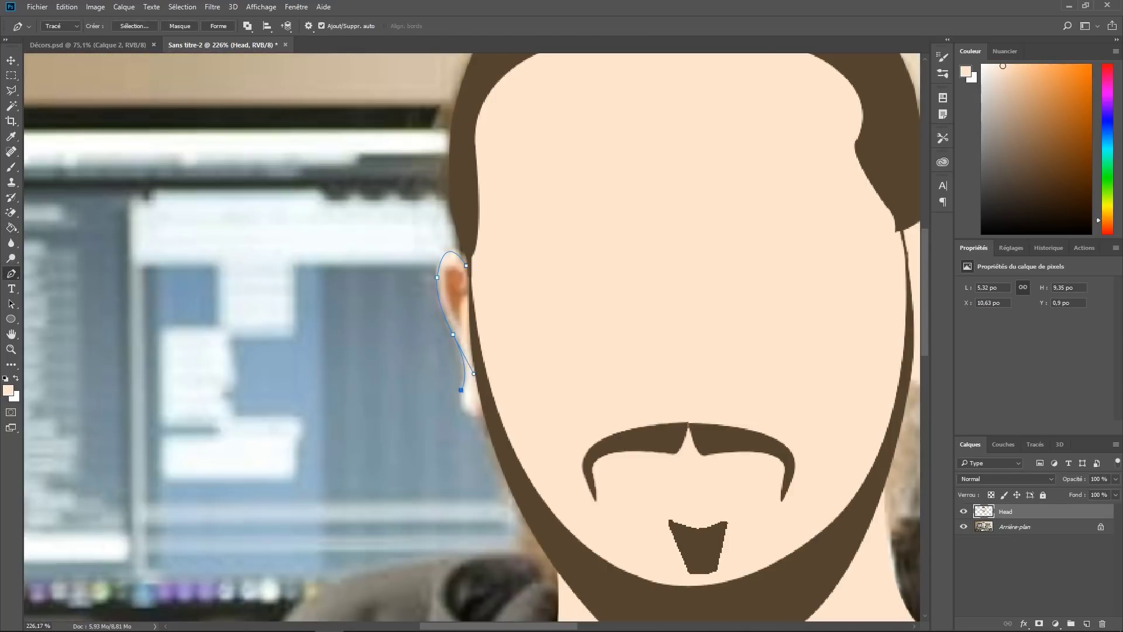
pyautogui.hotkey('ctrl', 'Return')
pyautogui.press('Return')
pyautogui.press('g')
pyautogui.scroll(-2, 472, 337)
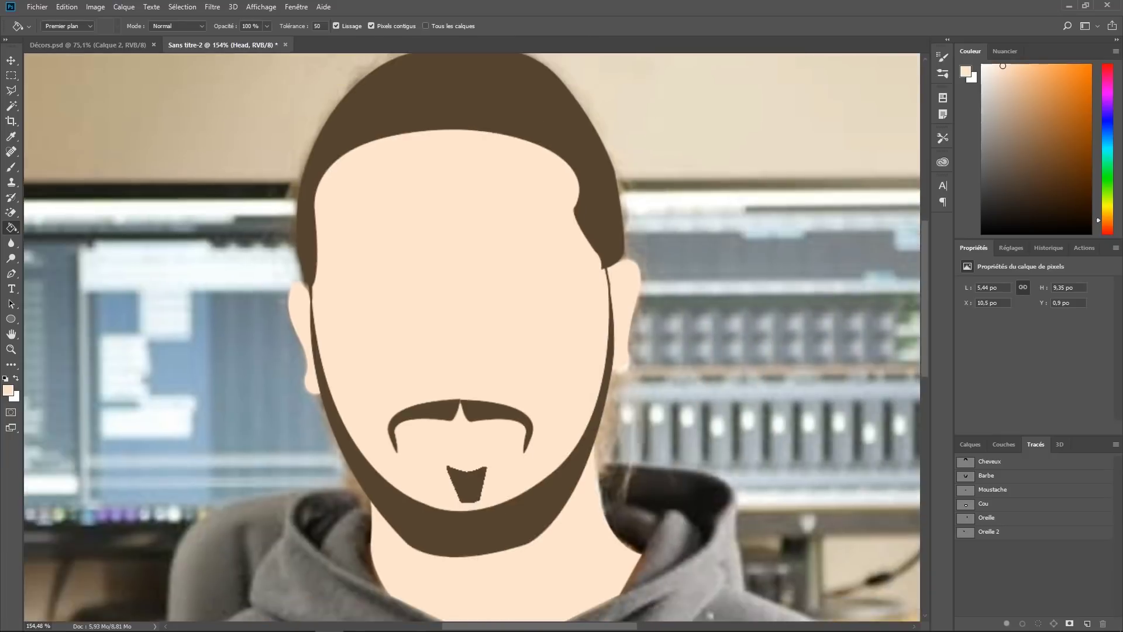
# Step: Create a new layer named Body beneath the Head layer
pyautogui.hotkey('ctrl', 'shift', 'n')
pyautogui.write('Body')
pyautogui.press('Return')
# Step: Outline the hood's inner opening with a Pen path, select it and fill it with a near-black sampled from the hood's shadow
pyautogui.press('p')
pyautogui.click(525, 445)
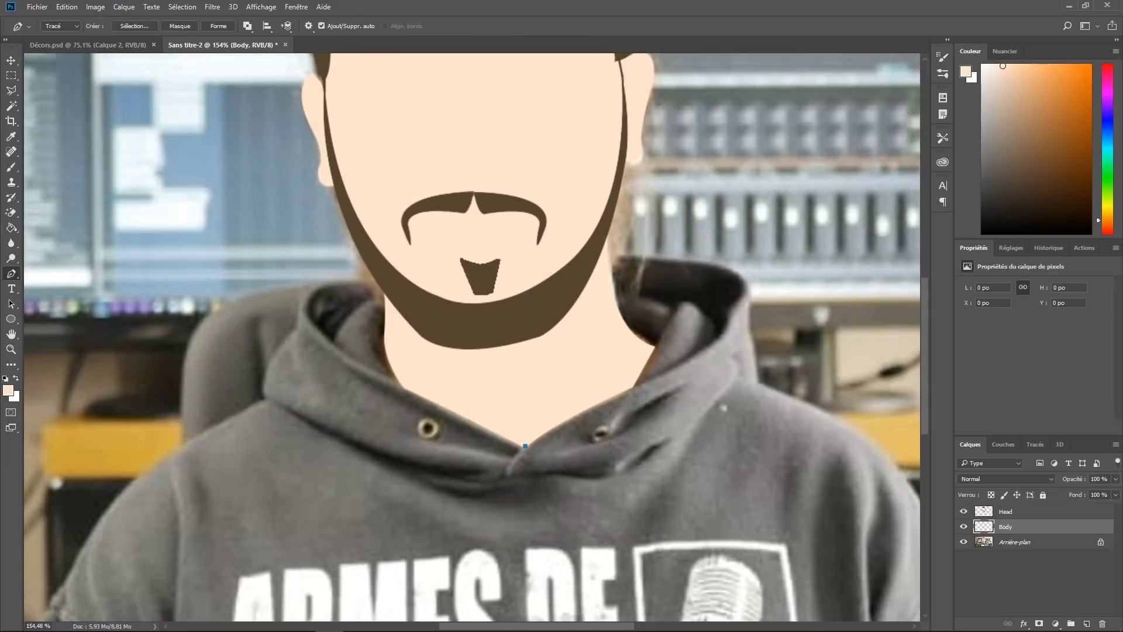
pyautogui.click(383, 285)
pyautogui.scroll(-1, 383, 284)
pyautogui.moveTo(525, 399); pyautogui.dragTo(915, 578)
pyautogui.hotkey('ctrl', 'Return')
pyautogui.click(1035, 445)
pyautogui.press('g')
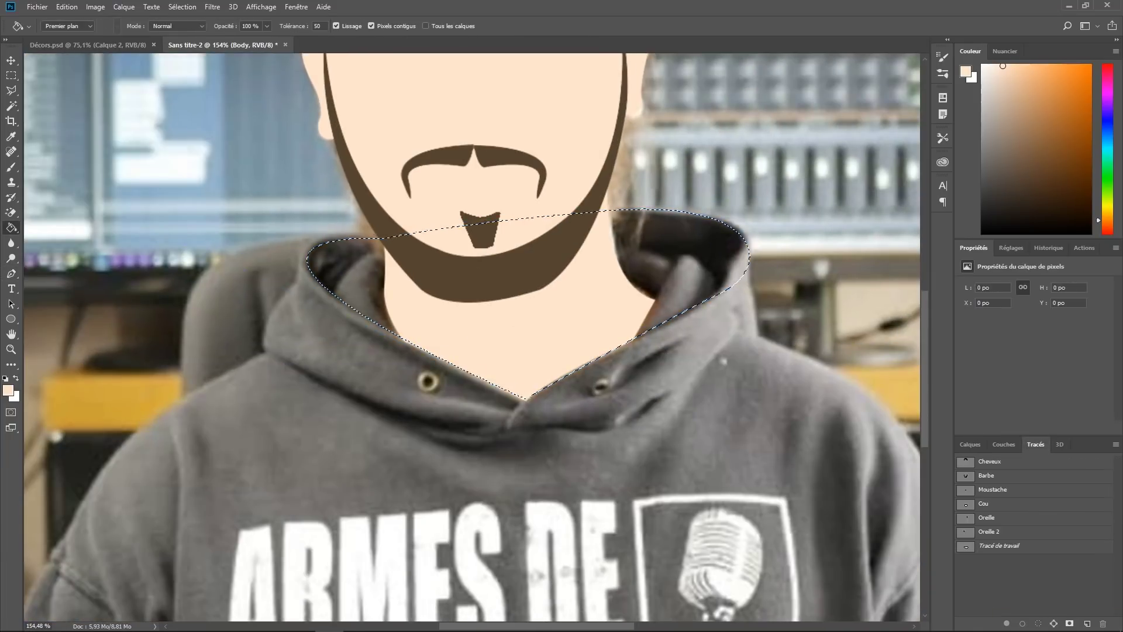
pyautogui.keyDown('alt'); pyautogui.click(696, 240); pyautogui.keyUp('alt')
pyautogui.click(696, 240)
# Step: Erase the protruding corner of skin along the neck's edge on the Head layer
pyautogui.click(12, 212)
pyautogui.scroll(6, 631, 396)
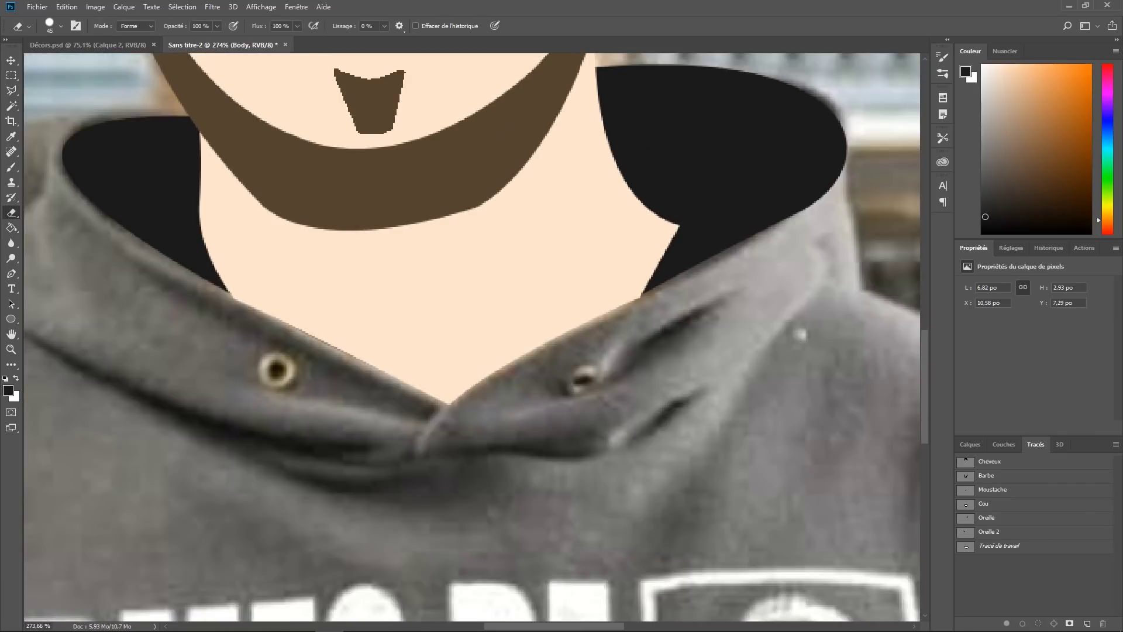
pyautogui.click(971, 444)
pyautogui.click(1006, 511)
pyautogui.moveTo(649, 194); pyautogui.dragTo(661, 252)
pyautogui.scroll(-8, 585, 293)
# Step: Outline the first half of the hood collar, on the microphone side of the photo, with a Pen path on the Body layer
pyautogui.click(1006, 527)
pyautogui.press('p')
pyautogui.scroll(4, 298, 243)
pyautogui.click(452, 202)
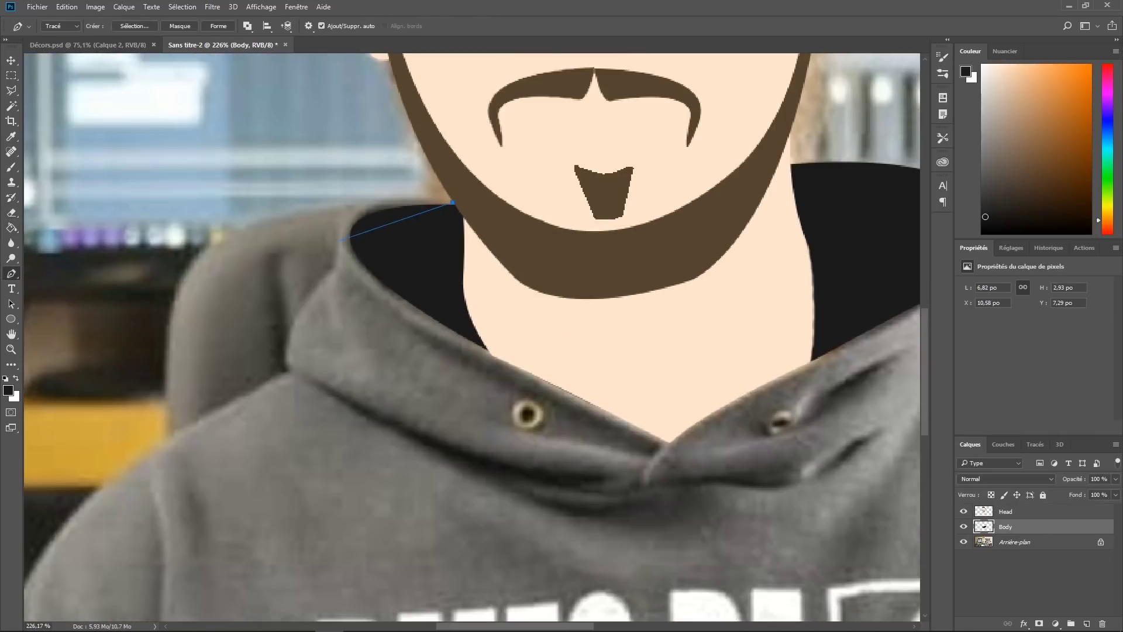
pyautogui.moveTo(637, 488); pyautogui.dragTo(673, 490)
pyautogui.keyDown('alt'); pyautogui.click(637, 488); pyautogui.keyUp('alt')
pyautogui.moveTo(668, 445); pyautogui.dragTo(692, 421)
pyautogui.moveTo(691, 421); pyautogui.dragTo(584, 471)
# Step: Load the collar path as a selection, fill it with dark grey and deselect
pyautogui.click(1035, 445)
pyautogui.keyDown('ctrl'); pyautogui.click(969, 544); pyautogui.keyUp('ctrl')
pyautogui.click(970, 445)
pyautogui.click(985, 191)
pyautogui.click(327, 403)
pyautogui.hotkey('ctrl', 'd')
# Step: Outline the other half of the hood collar with a Pen path and load it as a selection
pyautogui.click(682, 211)
pyautogui.moveTo(891, 301); pyautogui.dragTo(847, 415)
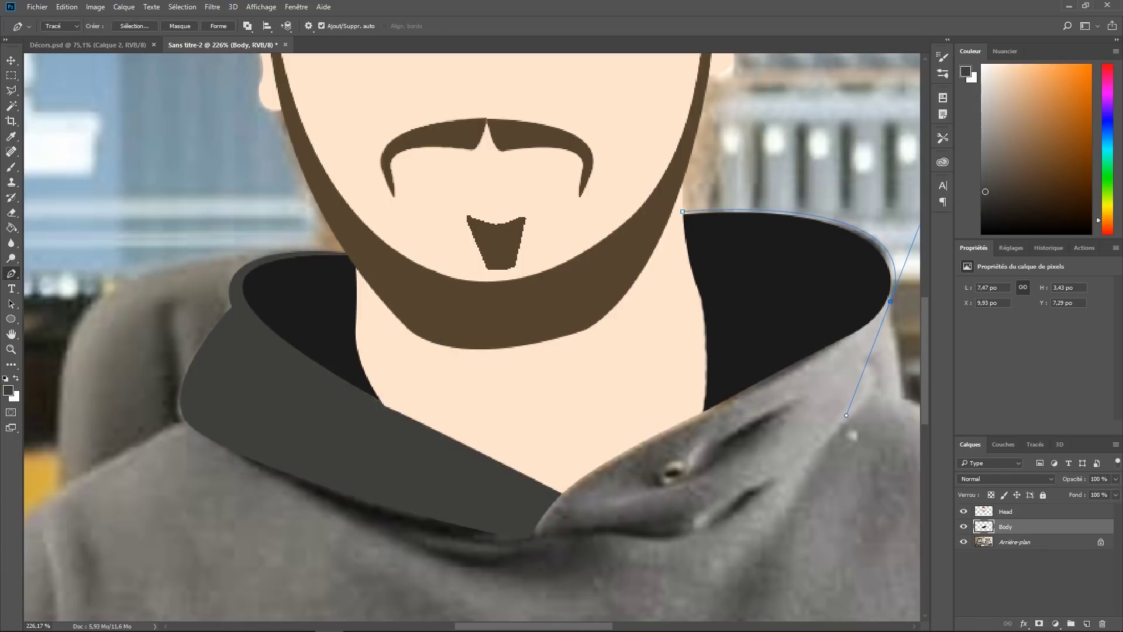
pyautogui.click(1035, 445)
pyautogui.keyDown('ctrl'); pyautogui.click(969, 544); pyautogui.keyUp('ctrl')
pyautogui.click(970, 445)
# Step: Fill the second collar half with the dark grey sampled from the first half and deselect
pyautogui.click(755, 445)
pyautogui.hotkey('ctrl', 'z')
pyautogui.keyDown('alt'); pyautogui.click(468, 485); pyautogui.keyUp('alt')
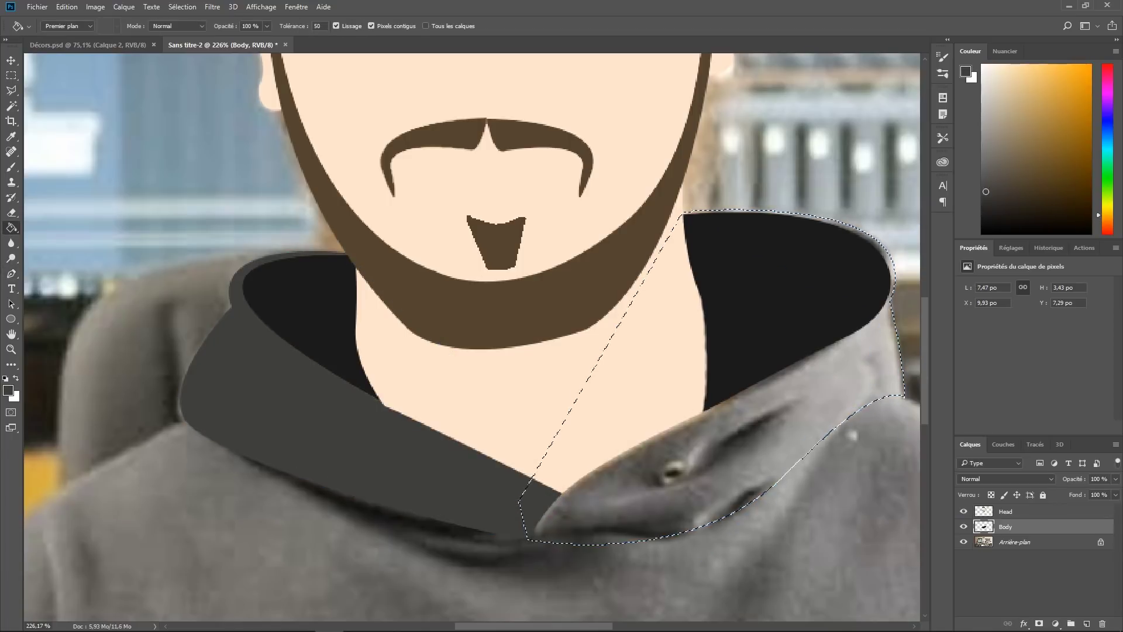
pyautogui.click(661, 480)
pyautogui.hotkey('ctrl', 'd')
# Step: Outline the hoodie's shoulders, sleeves and torso with a closed Pen path ending at the photo's lower edge
pyautogui.scroll(-5, 468, 337)
pyautogui.press('p')
pyautogui.click(394, 200)
pyautogui.moveTo(48, 527); pyautogui.dragTo(40, 590)
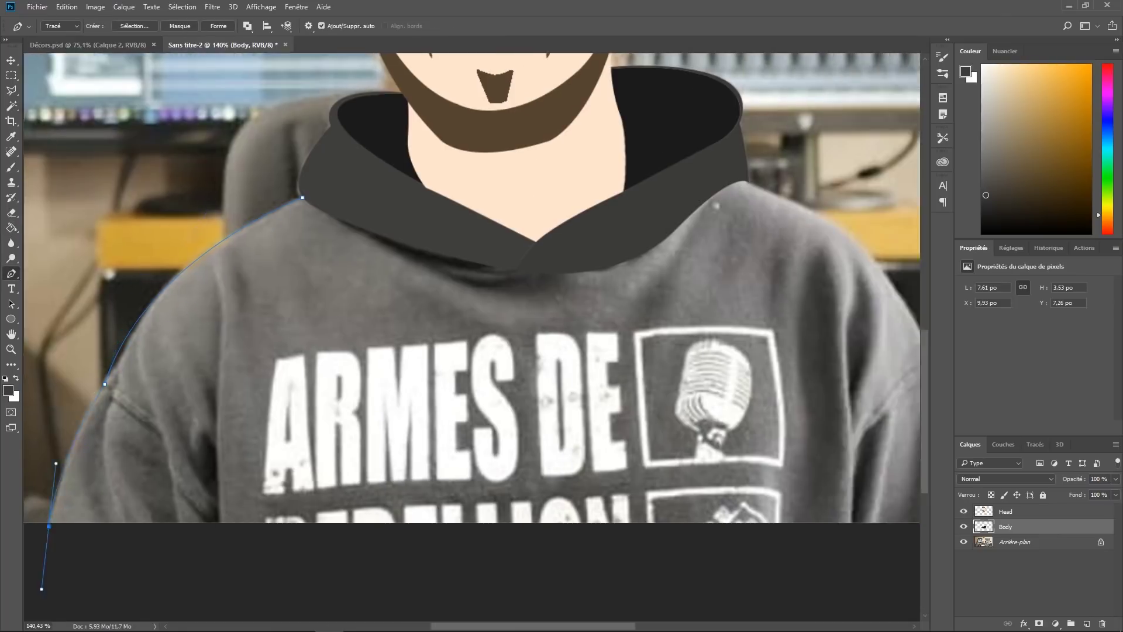
pyautogui.click(748, 496)
pyautogui.click(740, 461)
pyautogui.moveTo(704, 298); pyautogui.dragTo(673, 219)
pyautogui.moveTo(514, 118); pyautogui.dragTo(382, 105)
pyautogui.click(300, 258)
# Step: Load the torso path as a selection, fill it with a darker grey than the collar and deselect
pyautogui.click(1035, 445)
pyautogui.keyDown('ctrl'); pyautogui.click(966, 547); pyautogui.keyUp('ctrl')
pyautogui.press('g')
pyautogui.click(504, 445)
pyautogui.hotkey('ctrl', 'z')
pyautogui.click(503, 445)
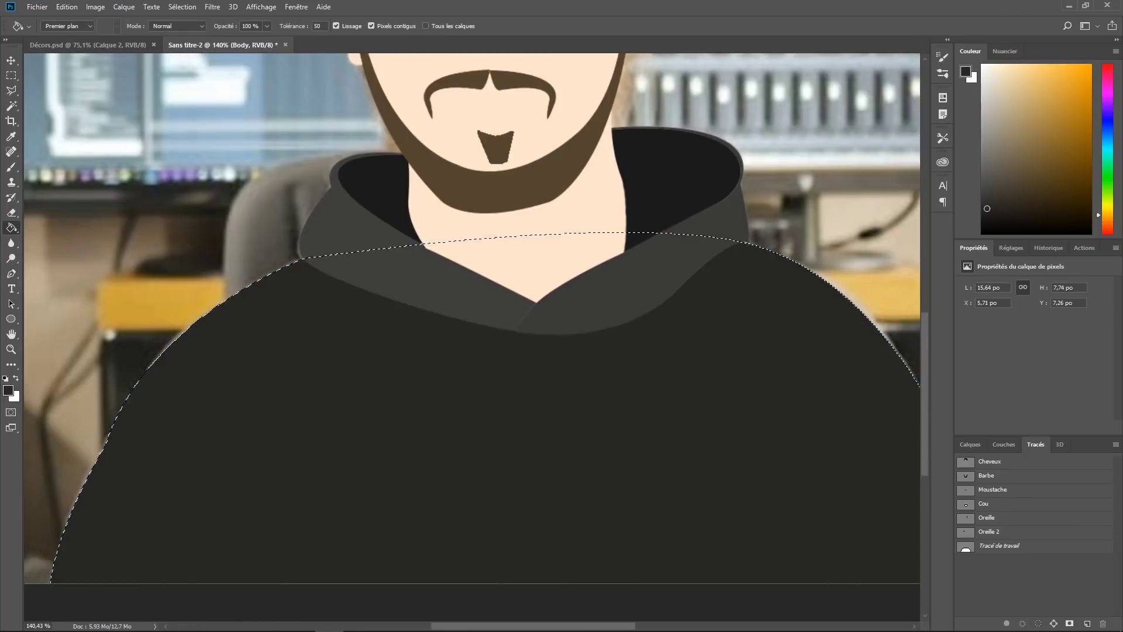
pyautogui.hotkey('ctrl', 'd')
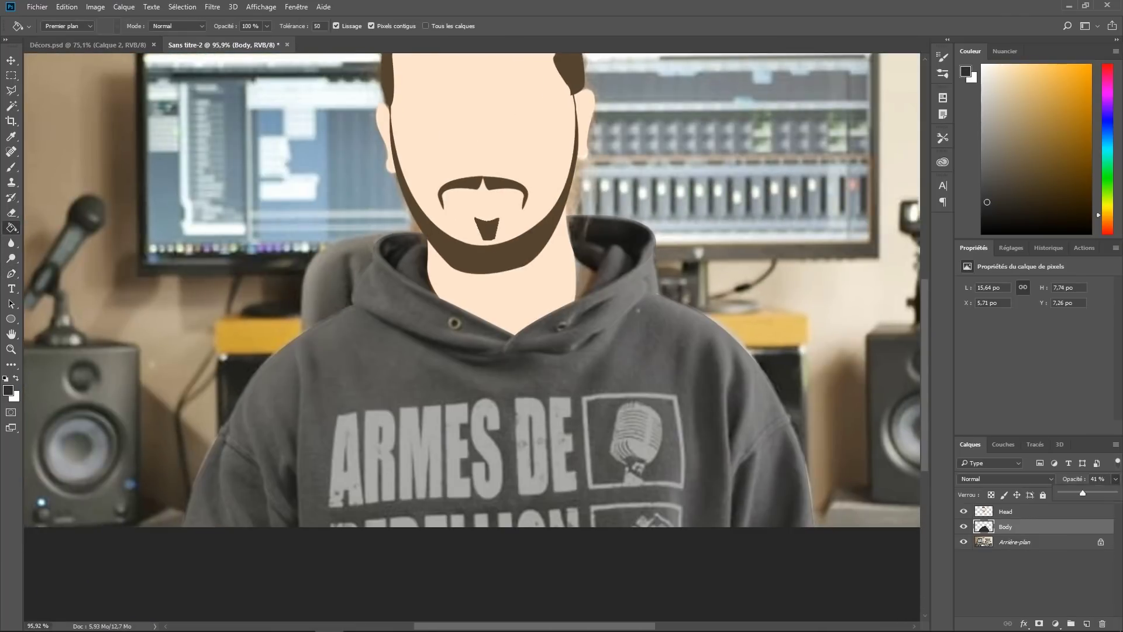
# Step: Brush black detail lines over the hoodie on the semi-transparent Body layer and raise the layer's opacity
pyautogui.press('b')
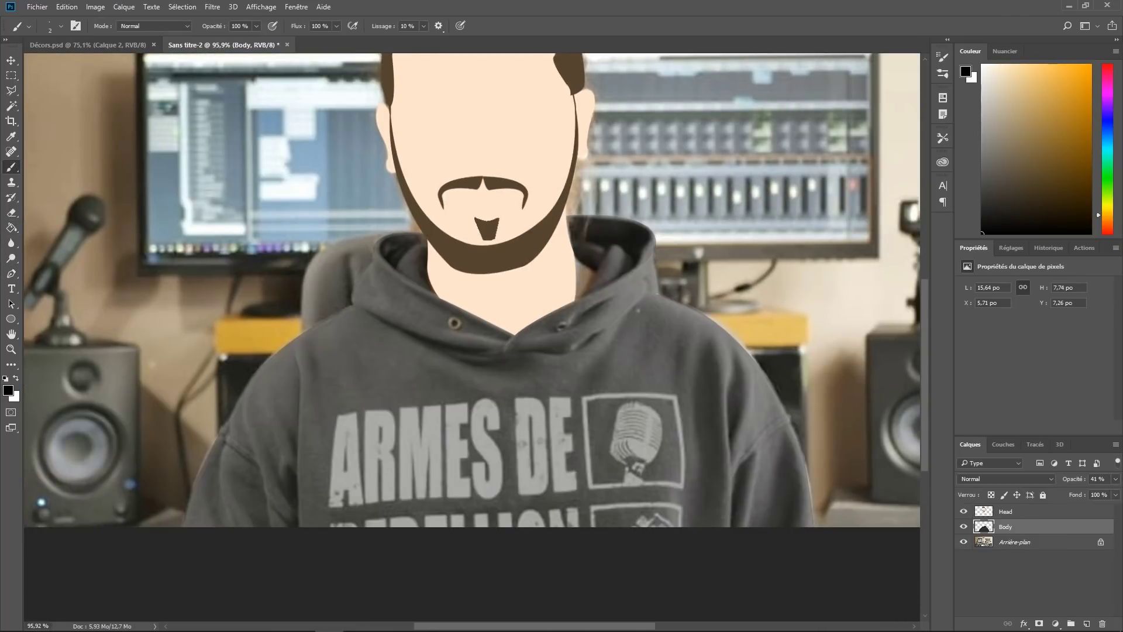
pyautogui.scroll(3, 147, 482)
pyautogui.moveTo(849, 293); pyautogui.dragTo(170, 350)
pyautogui.moveTo(611, 284); pyautogui.dragTo(615, 528)
pyautogui.moveTo(609, 498)
pyautogui.mouseDown()
pyautogui.moveTo(609, 322)
pyautogui.moveTo(610, 449)
pyautogui.mouseUp()
pyautogui.moveTo(643, 328)
pyautogui.mouseDown()
pyautogui.moveTo(597, 321)
pyautogui.moveTo(591, 441)
pyautogui.mouseUp()
pyautogui.click(1116, 479)
pyautogui.moveTo(1081, 493); pyautogui.dragTo(1114, 493)
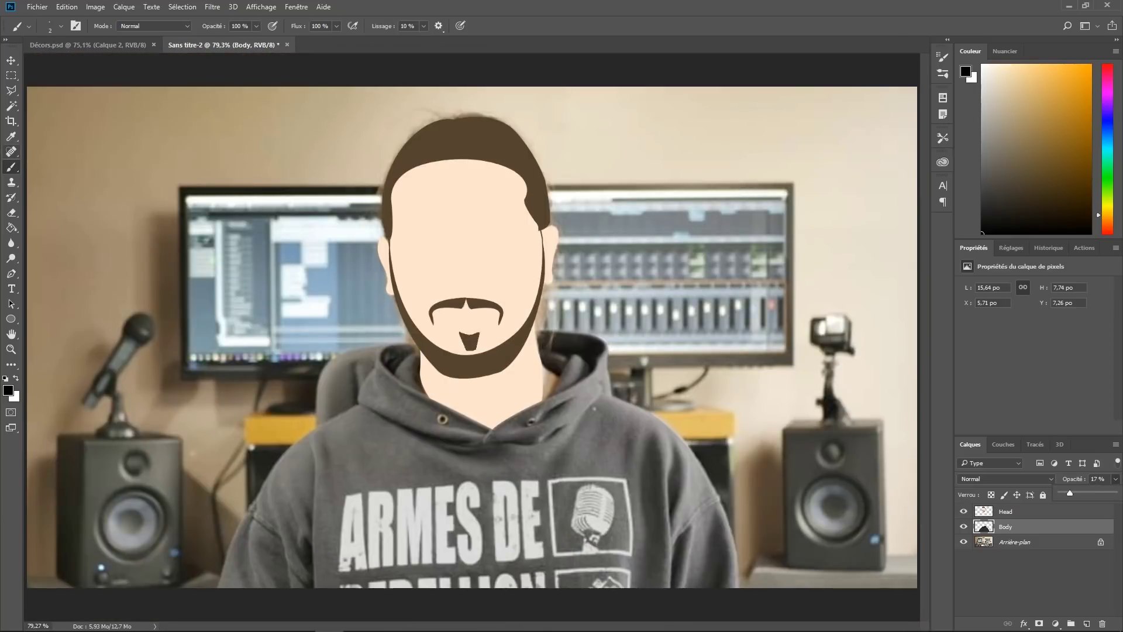
# Step: Start outlining the nose with a Pen path from the bridge of the glasses on the semi-transparent Head layer
pyautogui.press('l')
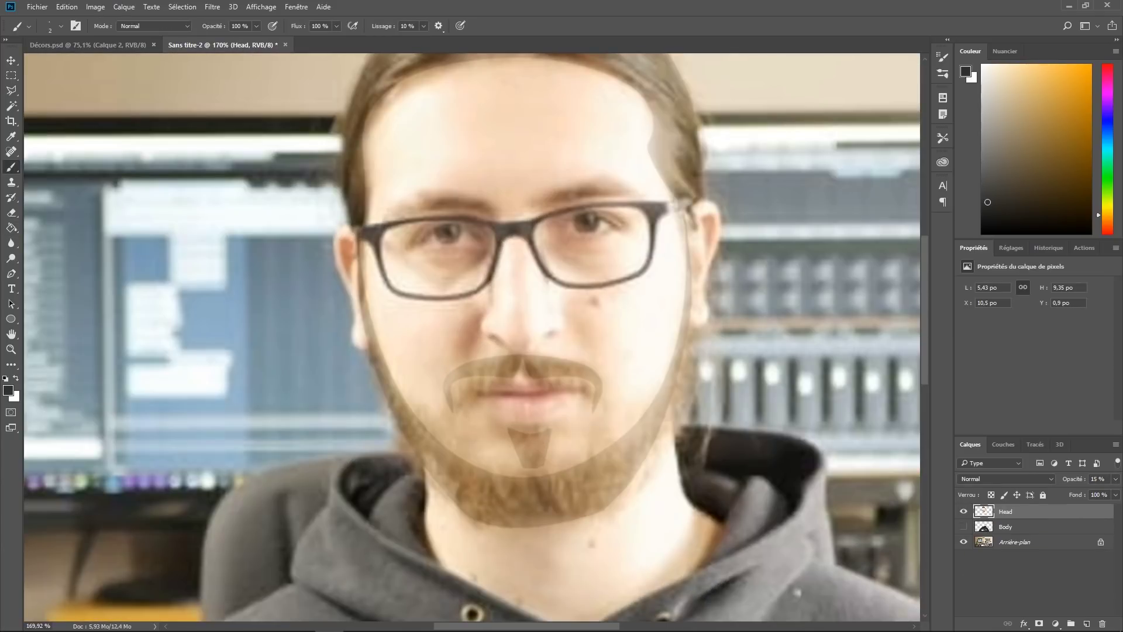
pyautogui.press('p')
pyautogui.click(516, 235)
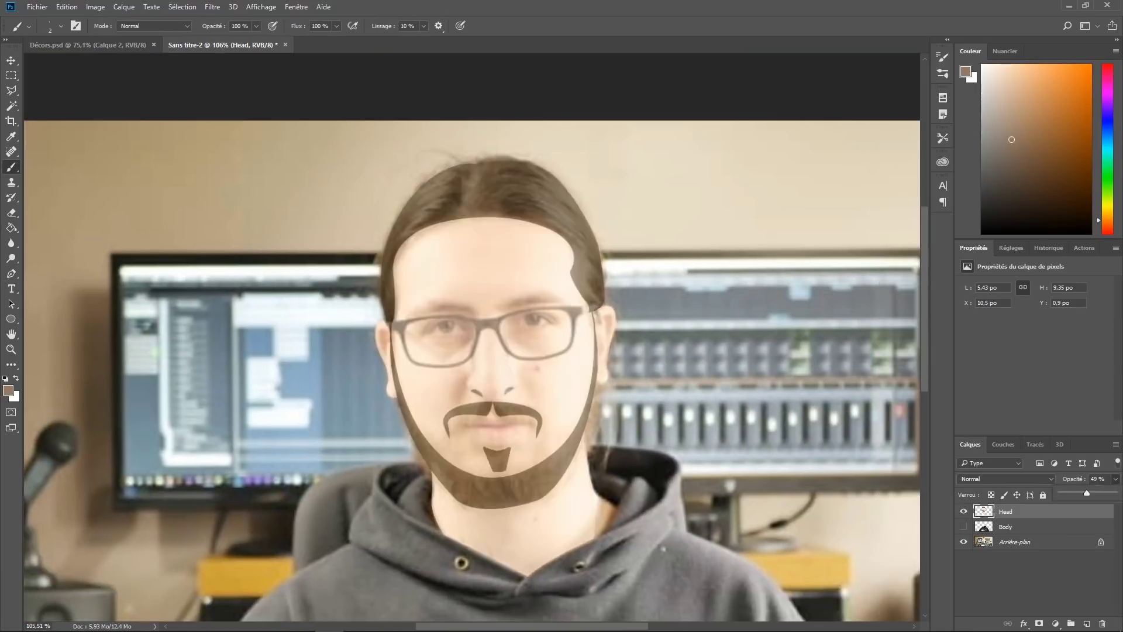
# Step: Create a new layer named Left eyeball and switch to the Pen tool
pyautogui.hotkey('ctrl', 'shift', 'n')
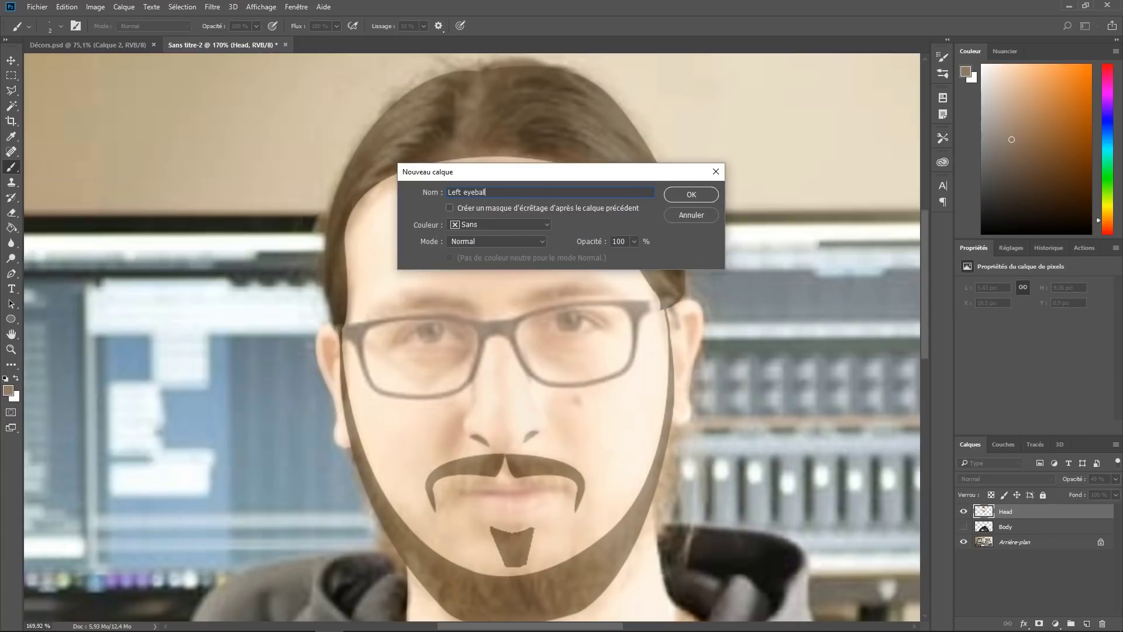
pyautogui.write('Left eyeball')
pyautogui.press('Return')
pyautogui.press('p')
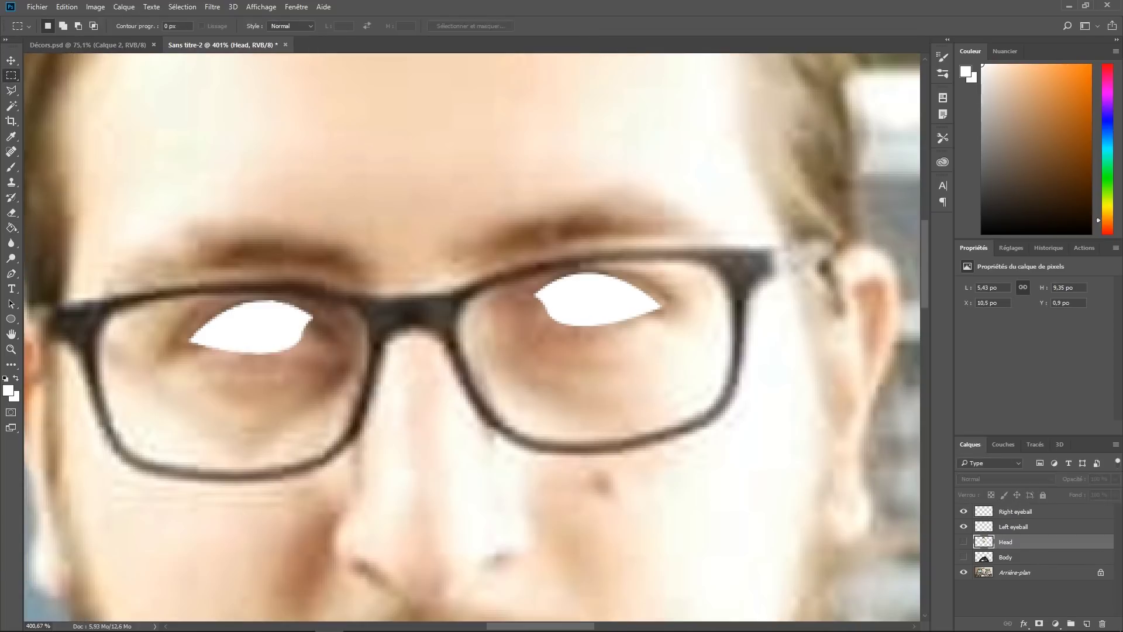
# Step: Set the opacity of the Right eyeball layer to 23%
pyautogui.hotkey('alt', ']')
pyautogui.hotkey('alt', ']')
pyautogui.press('2')
pyautogui.press('3')
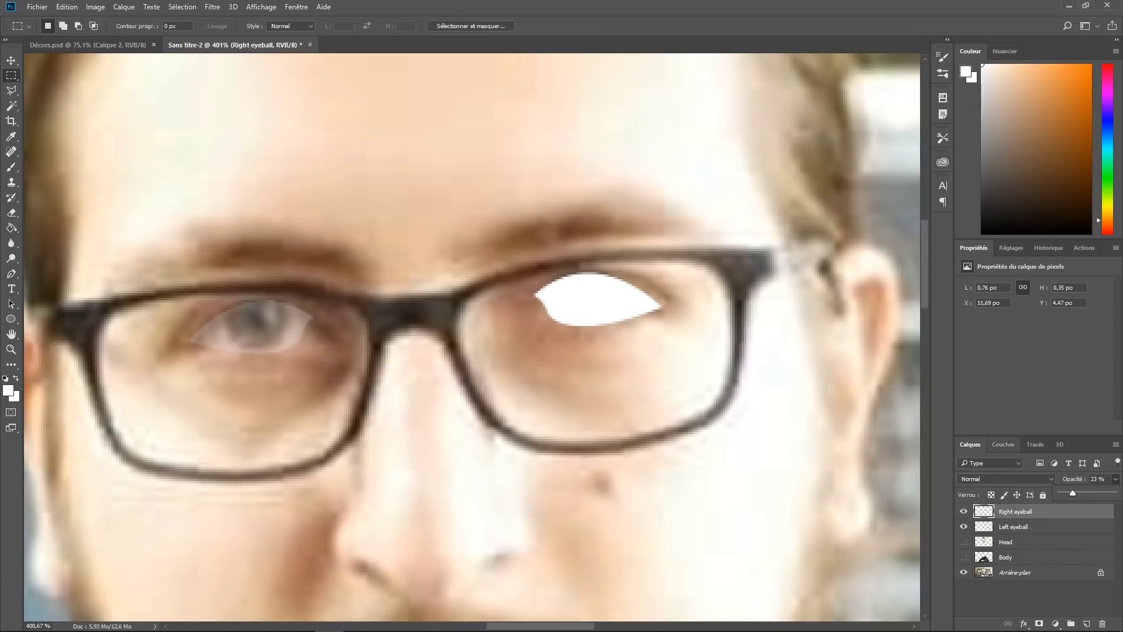
# Step: Create a layer named Right puppil and select a circle around the iris with the elliptical marquee
pyautogui.write('pupol')
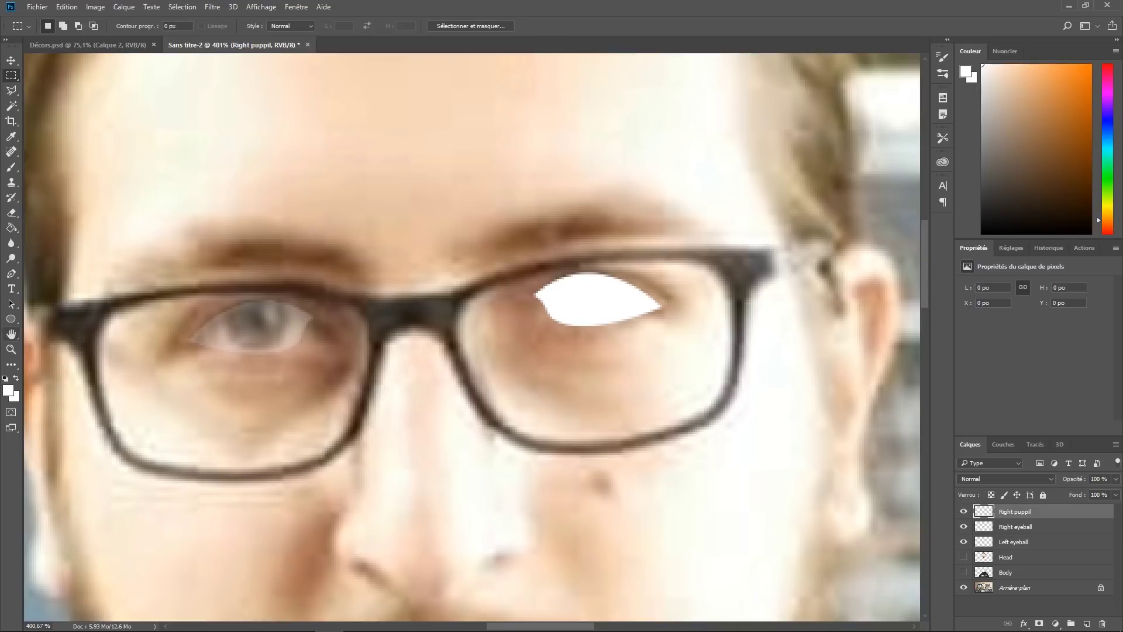
pyautogui.write('puppil')
pyautogui.click(224, 312)
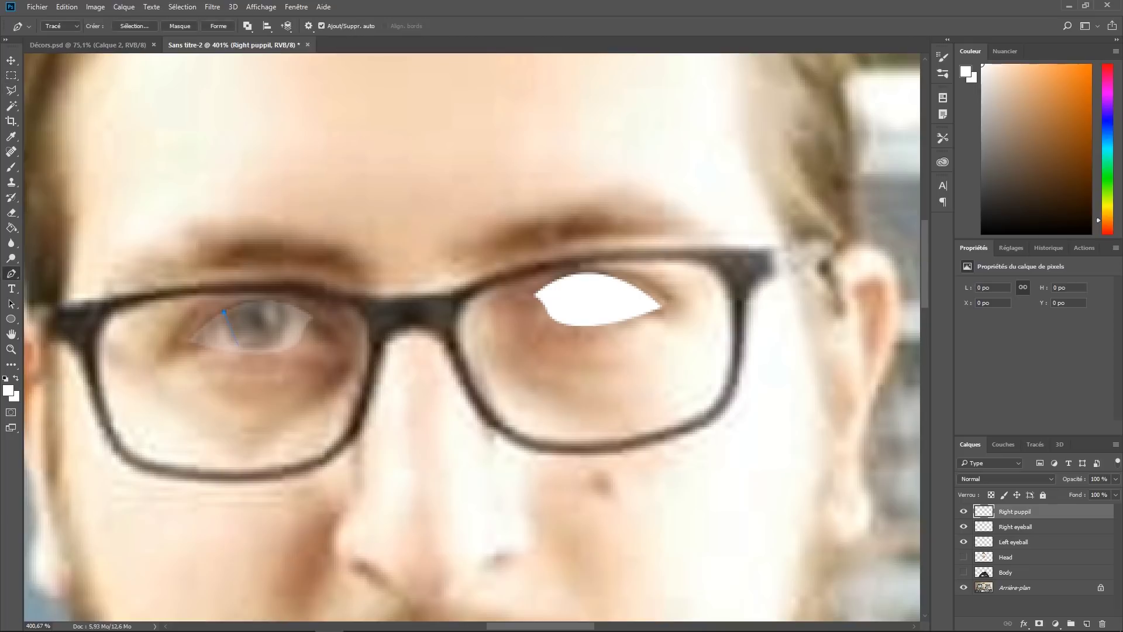
pyautogui.press('m')
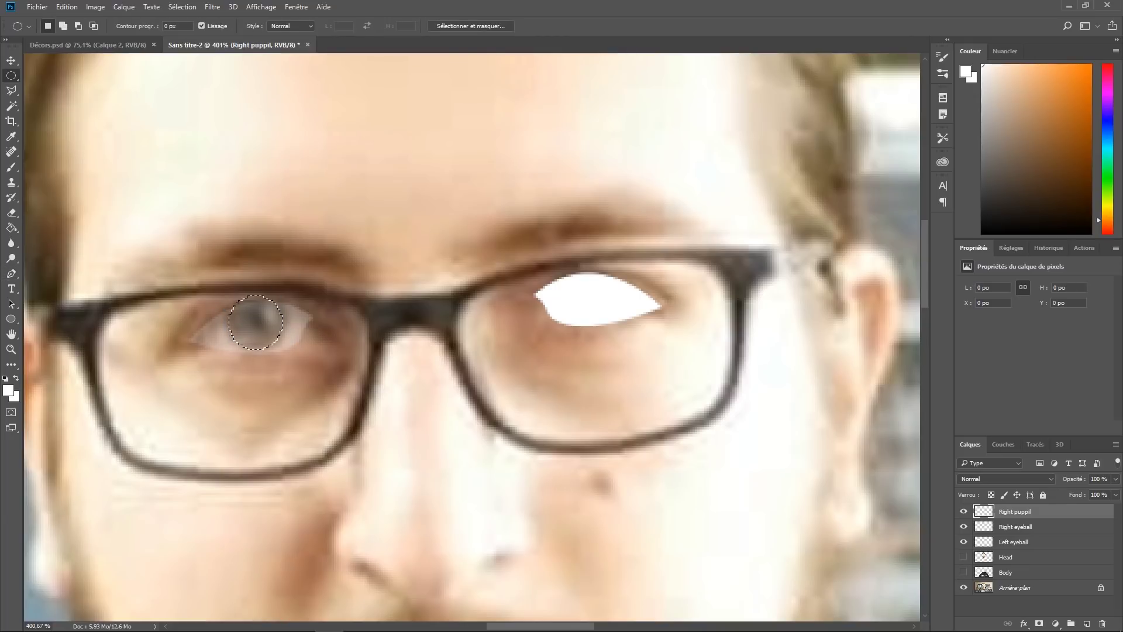
# Step: Fill the iris circle with dark brown on the Right puppil layer and brush a black pupil at its centre
pyautogui.click(1016, 526)
pyautogui.press('w')
pyautogui.scroll(3, 255, 305)
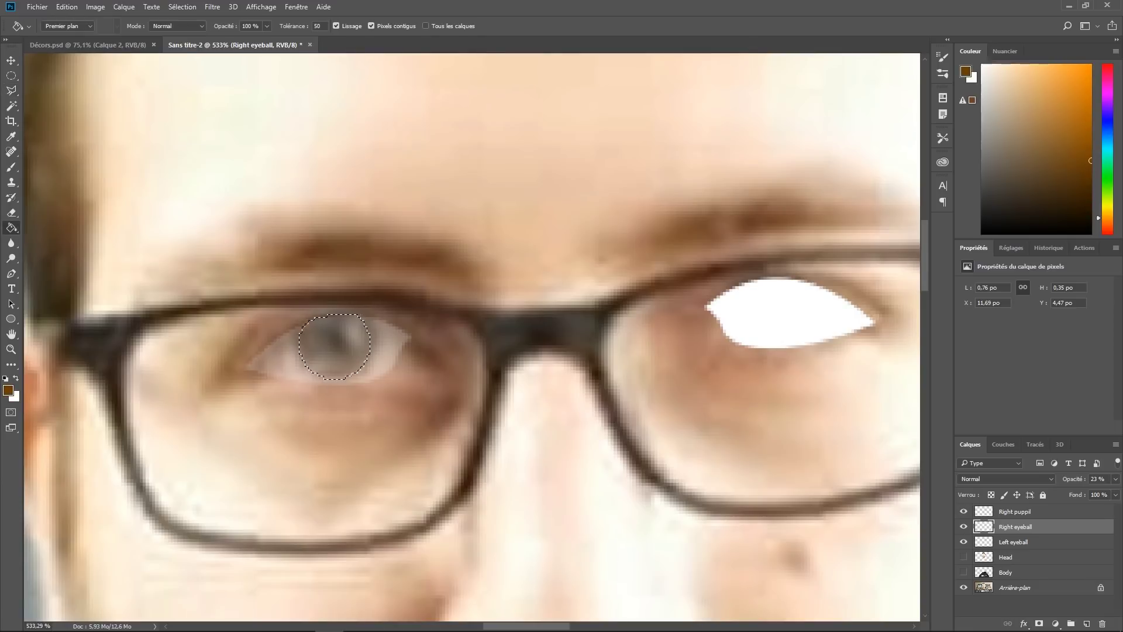
pyautogui.click(334, 346)
pyautogui.hotkey('ctrl', 'z')
pyautogui.click(1015, 511)
pyautogui.click(335, 347)
pyautogui.click(1092, 191)
pyautogui.click(334, 346)
pyautogui.press('b')
pyautogui.click(982, 234)
# Step: Create a new layer named Left puppil
pyautogui.hotkey('ctrl', 'shift', 'n')
pyautogui.write('Left puppil')
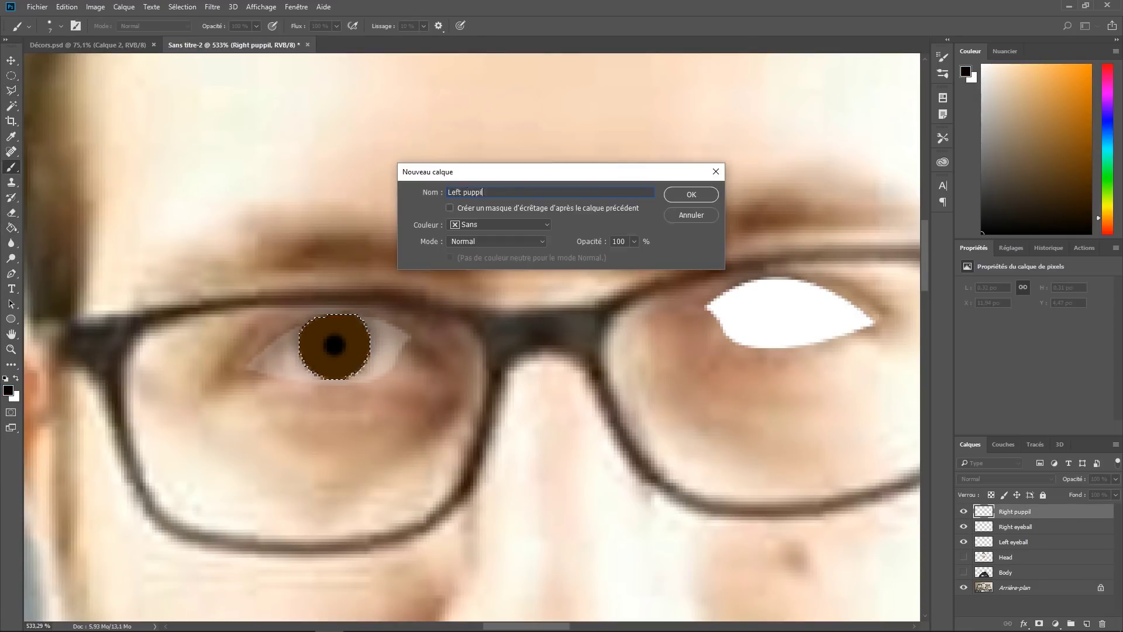
pyautogui.press('Return')
# Step: Move the circular selection onto the left eyeball, confirm it and make the Right eyeball layer active
pyautogui.rightClick(789, 319)
pyautogui.click(843, 431)
pyautogui.moveTo(767, 318); pyautogui.dragTo(782, 308)
pyautogui.press('Return')
pyautogui.click(1015, 541)
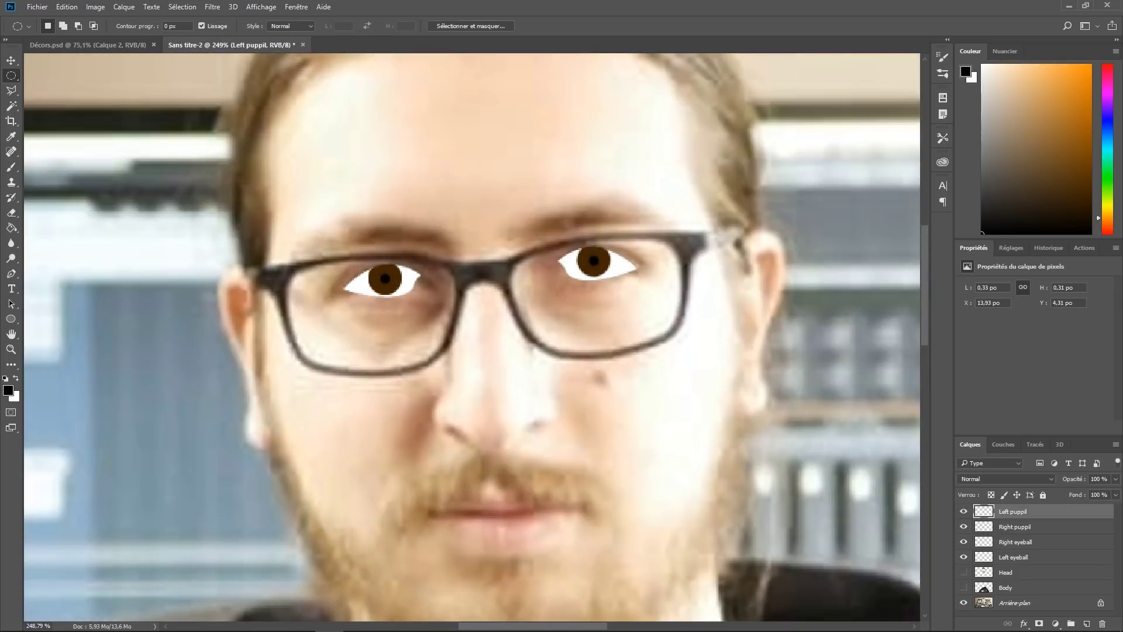
# Step: Create a layer named Left eyebraw and outline the left eyebrow above the eye with a Pen path as a selection
pyautogui.hotkey('ctrl', 'shift', 'n')
pyautogui.write('Left eyebraw')
pyautogui.press('Return')
pyautogui.press('p')
pyautogui.click(517, 244)
pyautogui.moveTo(668, 224); pyautogui.dragTo(776, 241)
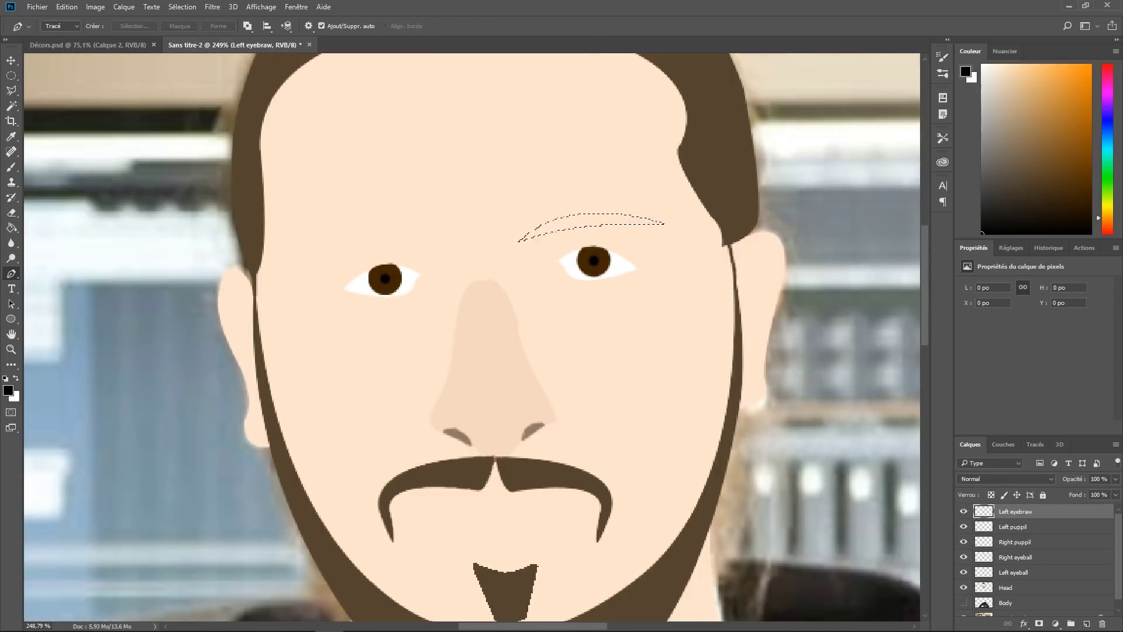
# Step: Fill the left eyebrow selection with the brown hair colour and create a new layer named Righteyebraw
pyautogui.press('g')
pyautogui.click(592, 221)
pyautogui.hotkey('ctrl', 'shift', 'n')
pyautogui.write('Righteyebraw')
pyautogui.press('Return')
# Step: Transform the eyebrow shape into place above the right eye, mirroring and rotating it to match the photo with the Head layer hidden
pyautogui.hotkey('ctrl', 't')
pyautogui.moveTo(597, 229); pyautogui.dragTo(388, 247)
pyautogui.moveTo(475, 261); pyautogui.dragTo(477, 237)
pyautogui.moveTo(389, 241); pyautogui.dragTo(366, 241)
pyautogui.click(11, 76)
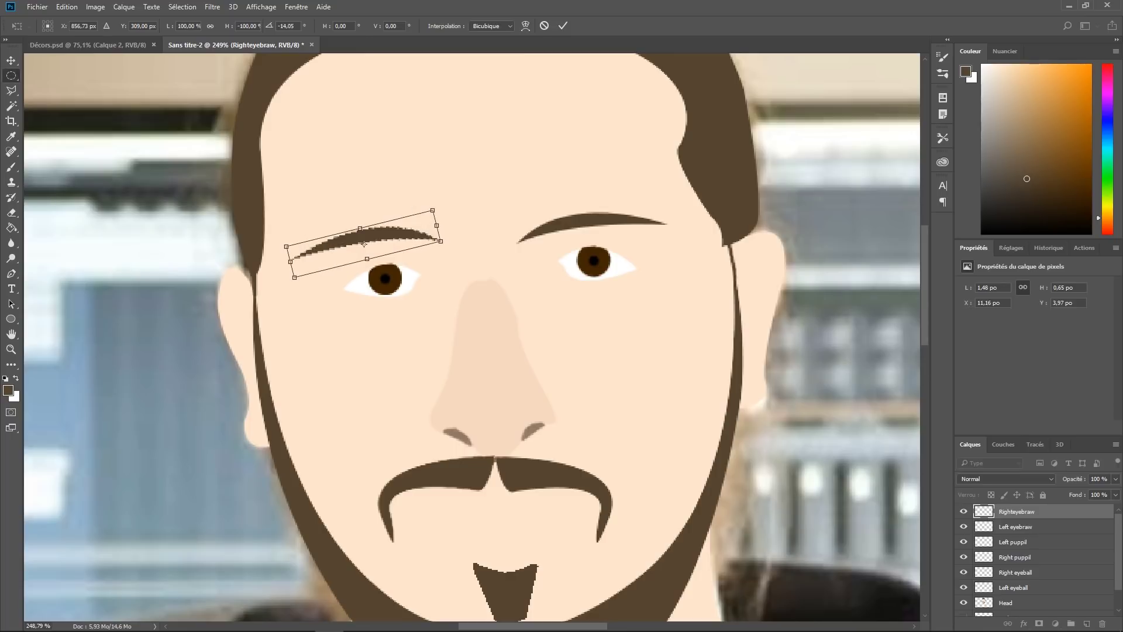
pyautogui.click(964, 603)
pyautogui.rightClick(408, 235)
pyautogui.click(466, 348)
pyautogui.moveTo(472, 232); pyautogui.dragTo(474, 246)
pyautogui.press('Return')
# Step: Trace the outer outline of the glasses frame in the photo with a closed Pen path
pyautogui.press('p')
pyautogui.click(258, 274)
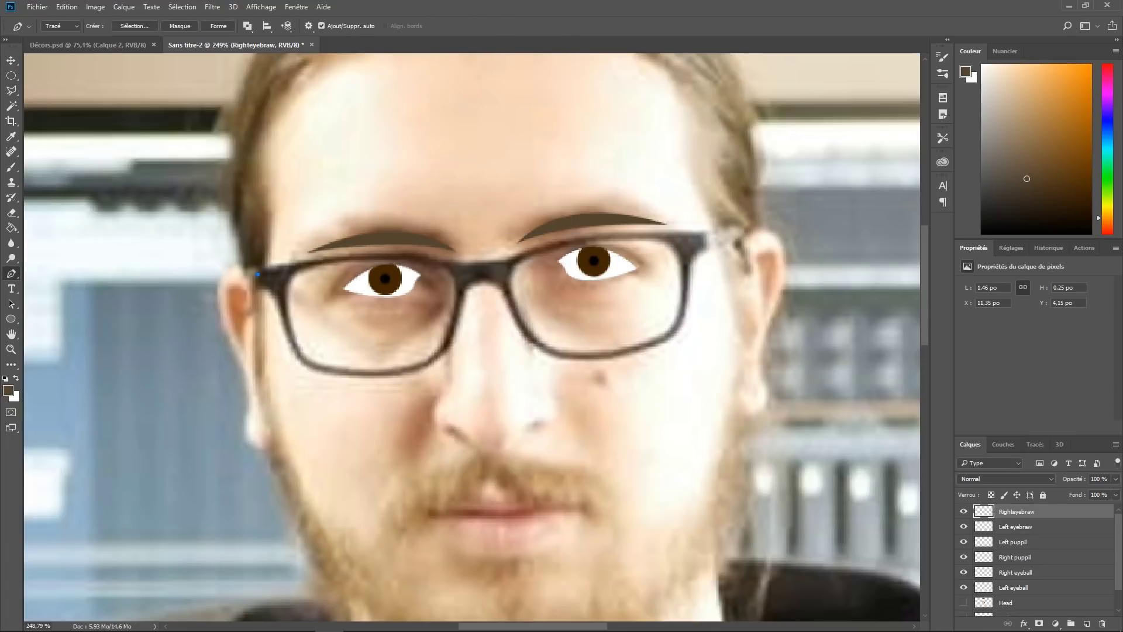
pyautogui.click(485, 260)
pyautogui.click(258, 274)
# Step: Cut both lens openings out of the glasses path with curved Pen shapes and load the frame as a selection
pyautogui.click(248, 26)
pyautogui.click(292, 84)
pyautogui.moveTo(442, 347); pyautogui.dragTo(426, 383)
pyautogui.keyDown('alt'); pyautogui.click(443, 348); pyautogui.keyUp('alt')
pyautogui.moveTo(313, 360); pyautogui.dragTo(195, 336)
pyautogui.keyDown('alt'); pyautogui.click(313, 361); pyautogui.keyUp('alt')
pyautogui.moveTo(293, 274); pyautogui.dragTo(309, 234)
pyautogui.moveTo(551, 347); pyautogui.dragTo(430, 337)
pyautogui.moveTo(516, 266); pyautogui.dragTo(520, 232)
pyautogui.click(1035, 445)
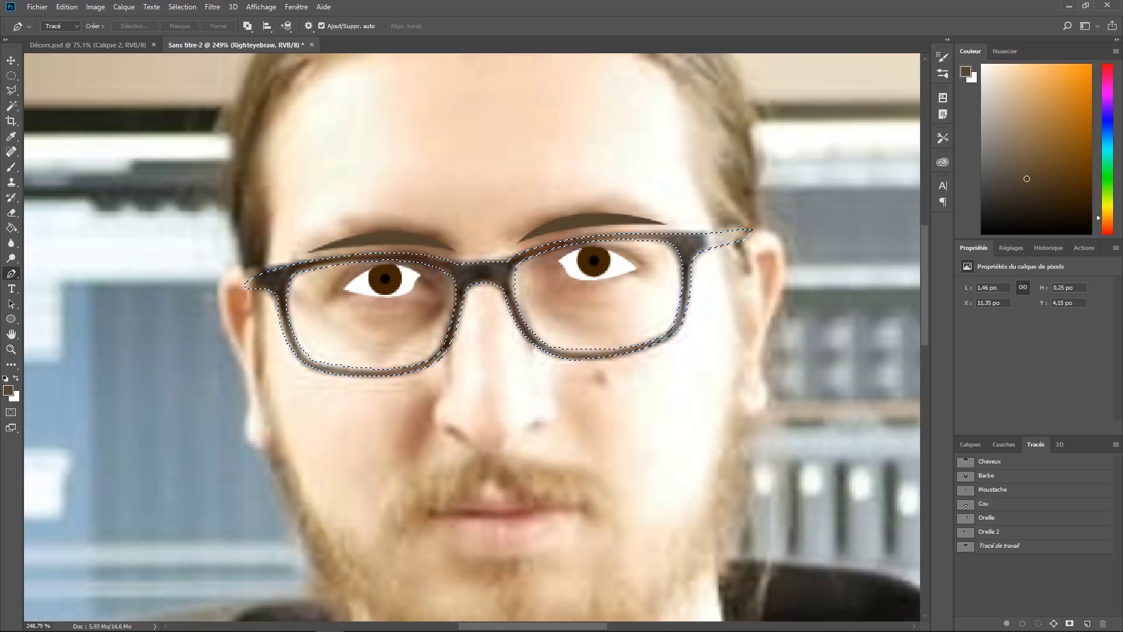
# Step: Fill the glasses frame selection with dark grey on a new layer named Glasses
pyautogui.press('g')
pyautogui.hotkey('ctrl', 'shift', 'n')
pyautogui.write('Glasses')
pyautogui.press('Return')
pyautogui.click(486, 273)
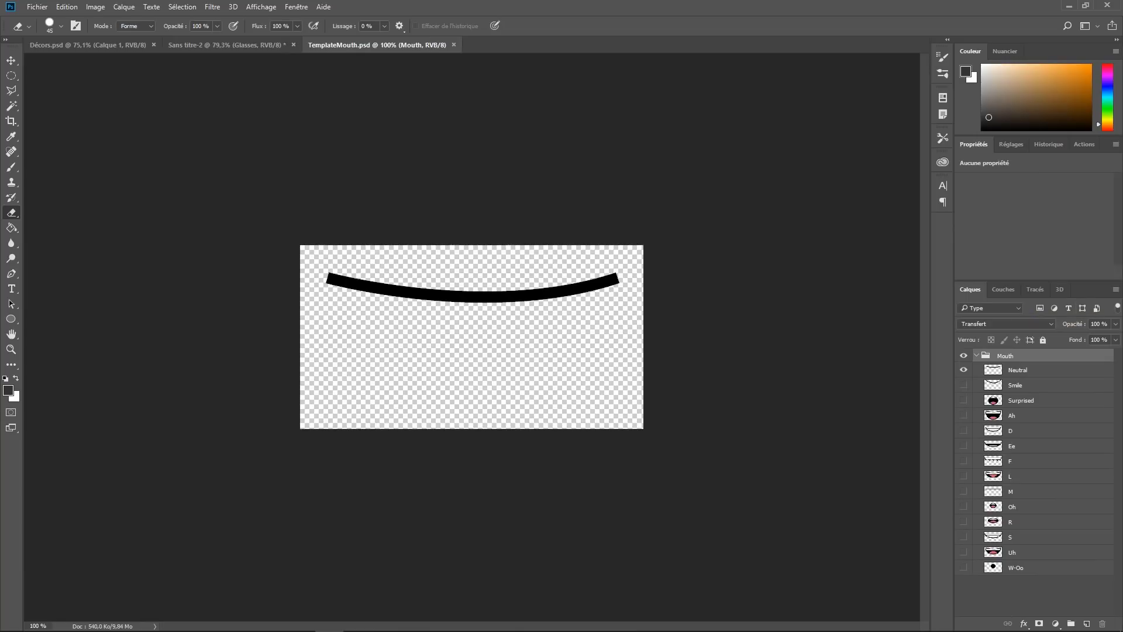
# Step: Show the Smile, Surprised, Ah, D and Ee mouth layers of TemplateMouth.psd one at a time
pyautogui.keyDown('alt'); pyautogui.click(964, 385); pyautogui.keyUp('alt')
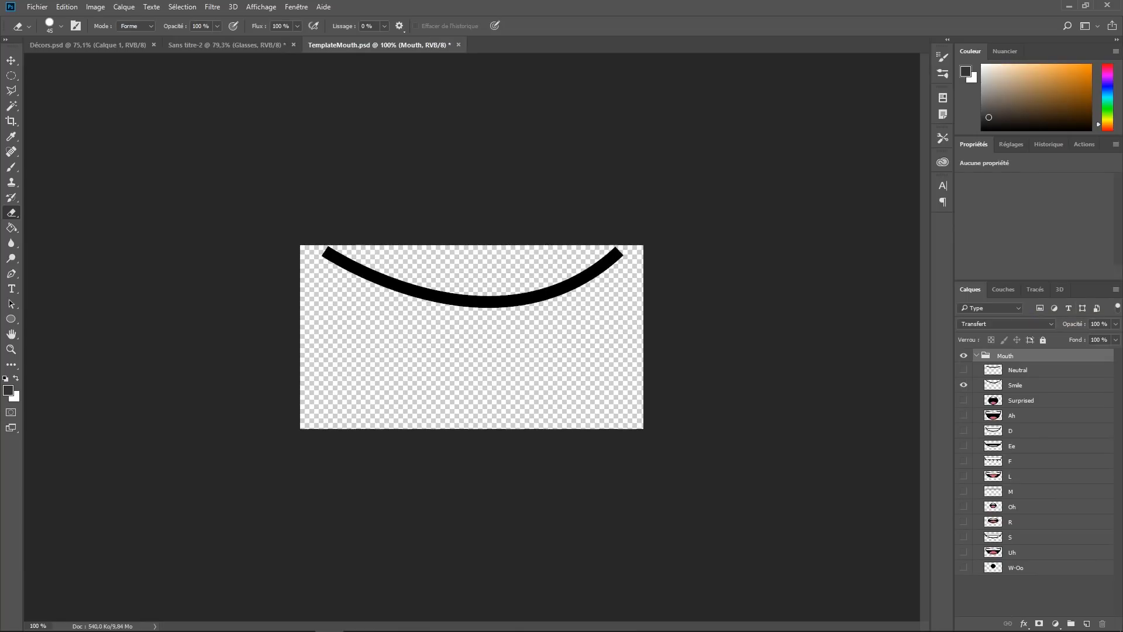
pyautogui.keyDown('alt'); pyautogui.click(964, 400); pyautogui.keyUp('alt')
pyautogui.keyDown('alt'); pyautogui.click(965, 415); pyautogui.keyUp('alt')
pyautogui.keyDown('alt'); pyautogui.click(964, 431); pyautogui.keyUp('alt')
pyautogui.keyDown('alt'); pyautogui.click(965, 446); pyautogui.keyUp('alt')
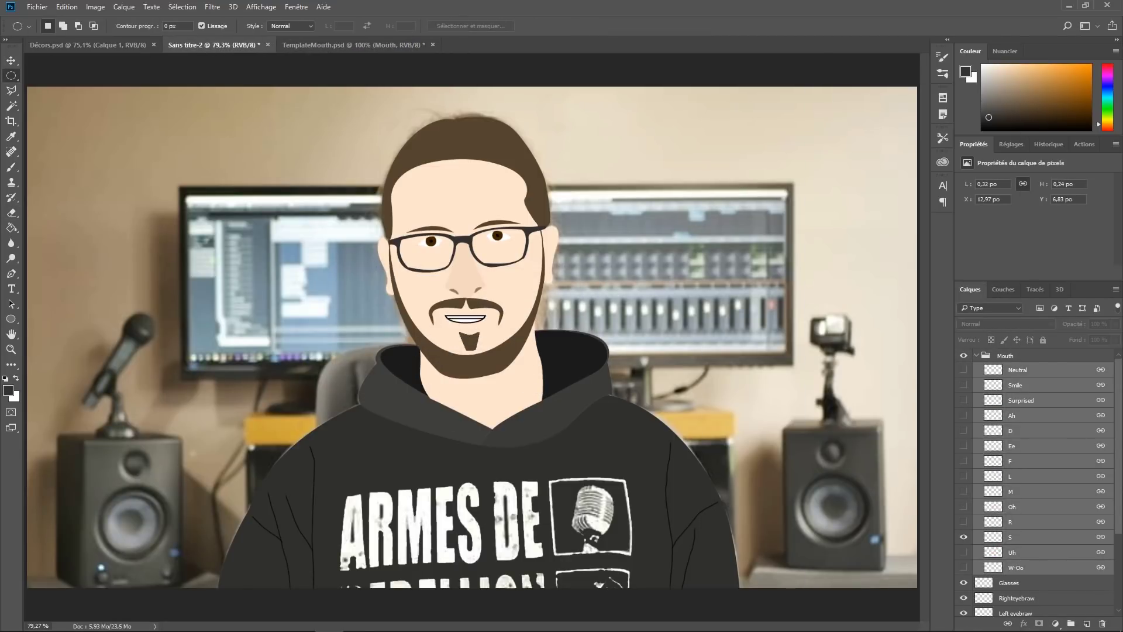
# Step: Create a layer group, move it to the top of the layer stack and name it Head
pyautogui.click(1030, 431)
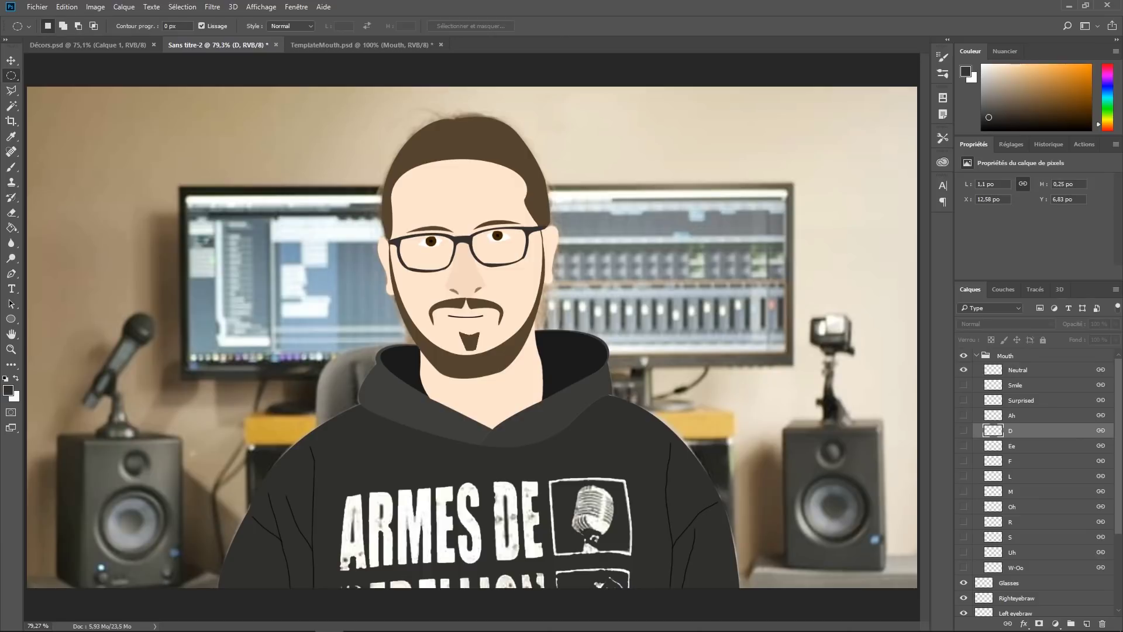
pyautogui.click(1071, 624)
pyautogui.scroll(3, 1029, 445)
pyautogui.moveTo(1019, 430); pyautogui.dragTo(1005, 356)
pyautogui.doubleClick(1008, 356)
pyautogui.write('Head')
pyautogui.press('Return')
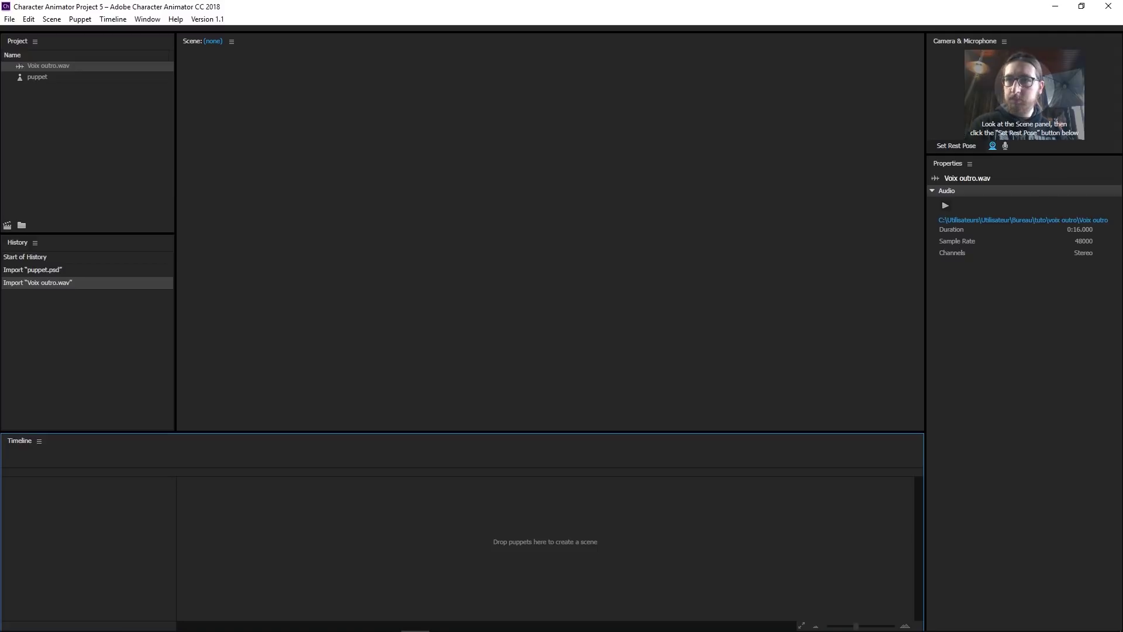
# Step: In Character Animator, create a scene from the puppet and disarm Camera Input in its Eye Gaze behavior
pyautogui.moveTo(38, 78); pyautogui.dragTo(111, 517)
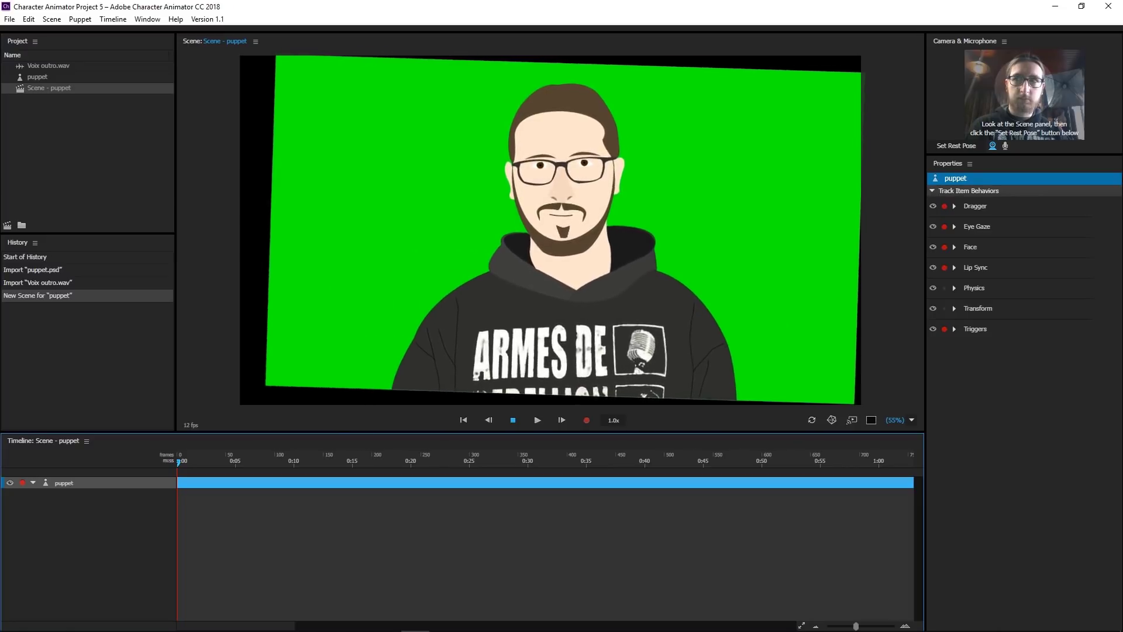
pyautogui.click(955, 226)
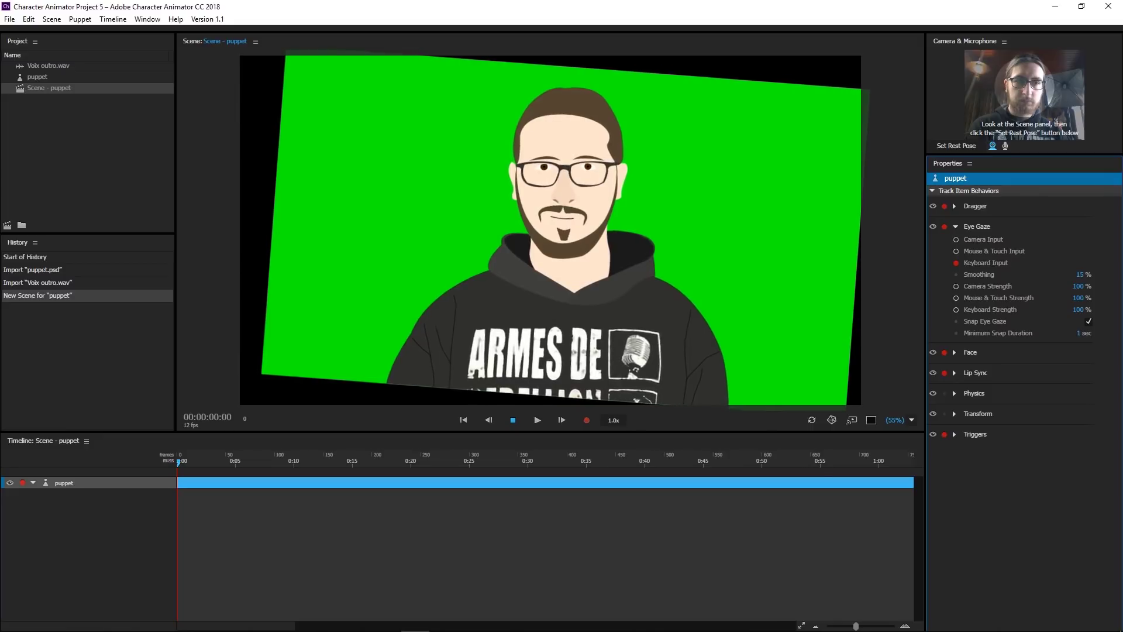
pyautogui.click(956, 239)
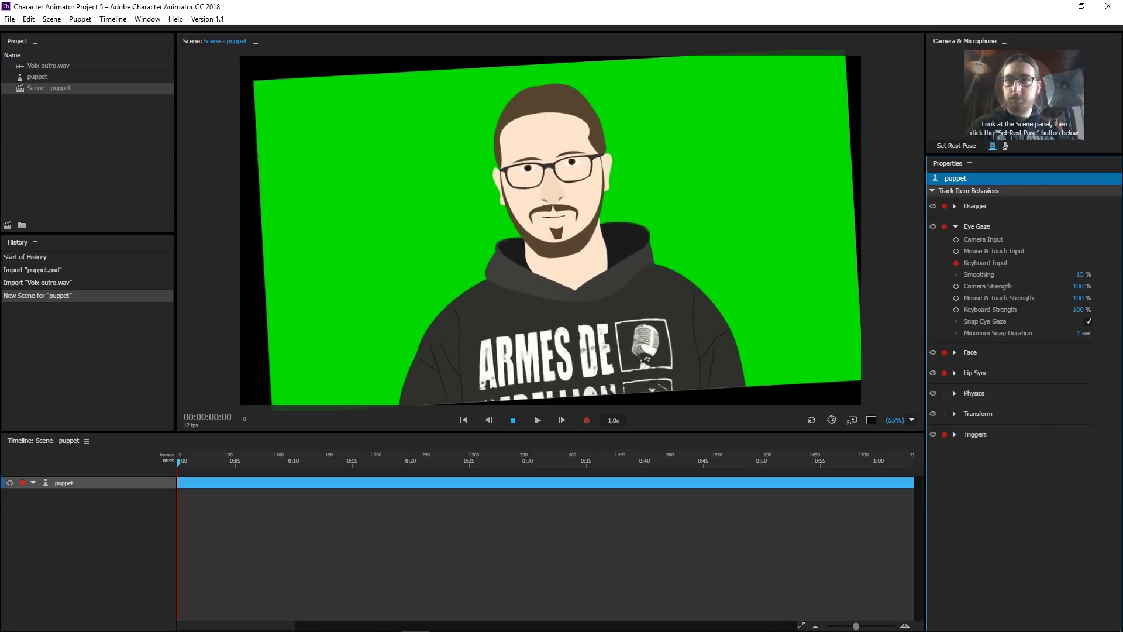
# Step: Open the puppet's rig, pin both shoulders with Fixed handles and return to the puppet scene
pyautogui.doubleClick(37, 77)
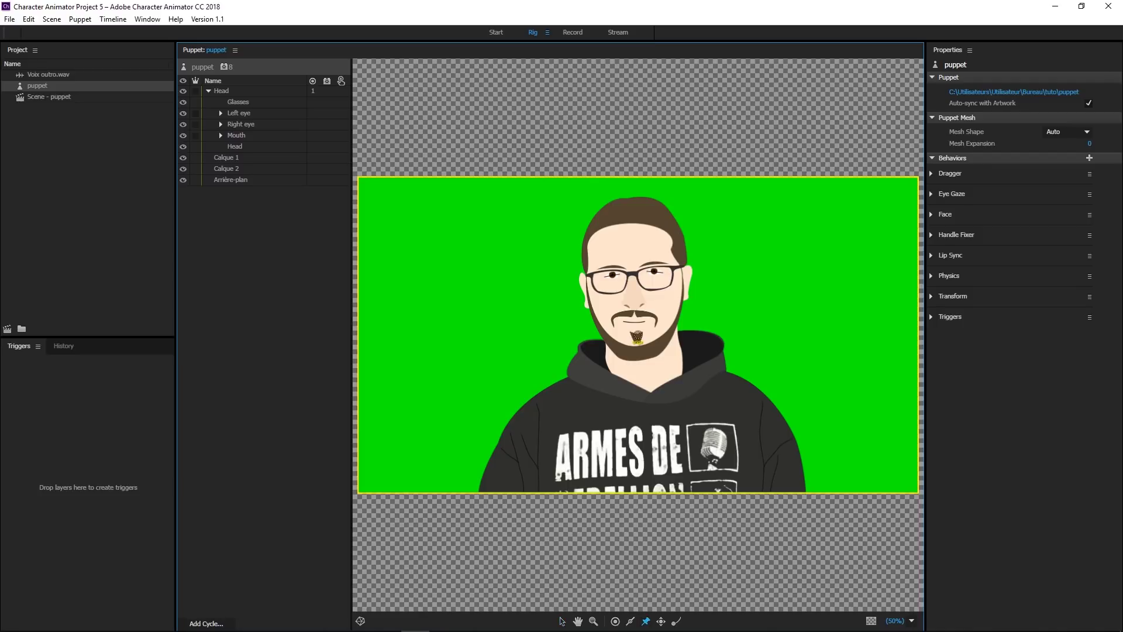
pyautogui.click(536, 400)
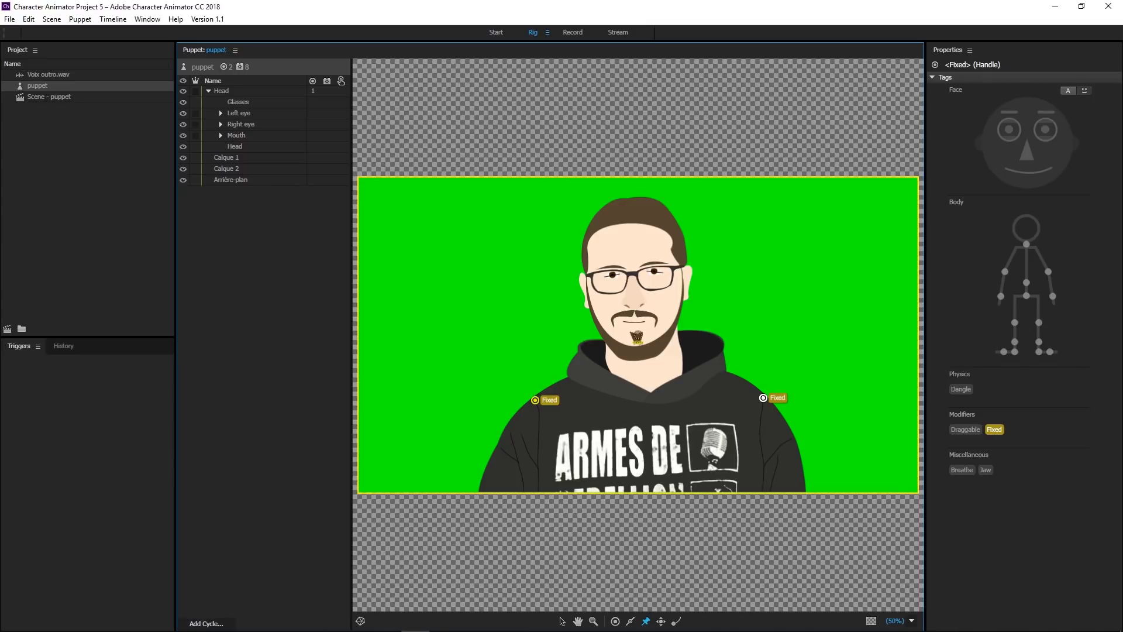
pyautogui.doubleClick(50, 97)
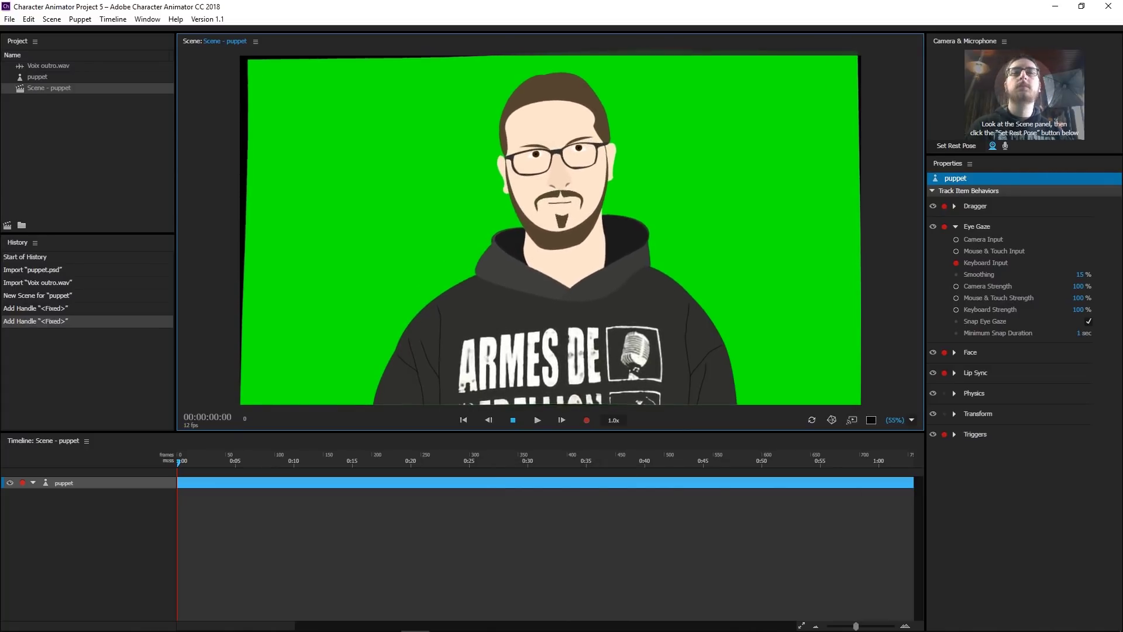
# Step: Examine the puppet's rig hierarchy, including the layers inside the Left eye group, and return to the scene
pyautogui.click(38, 77)
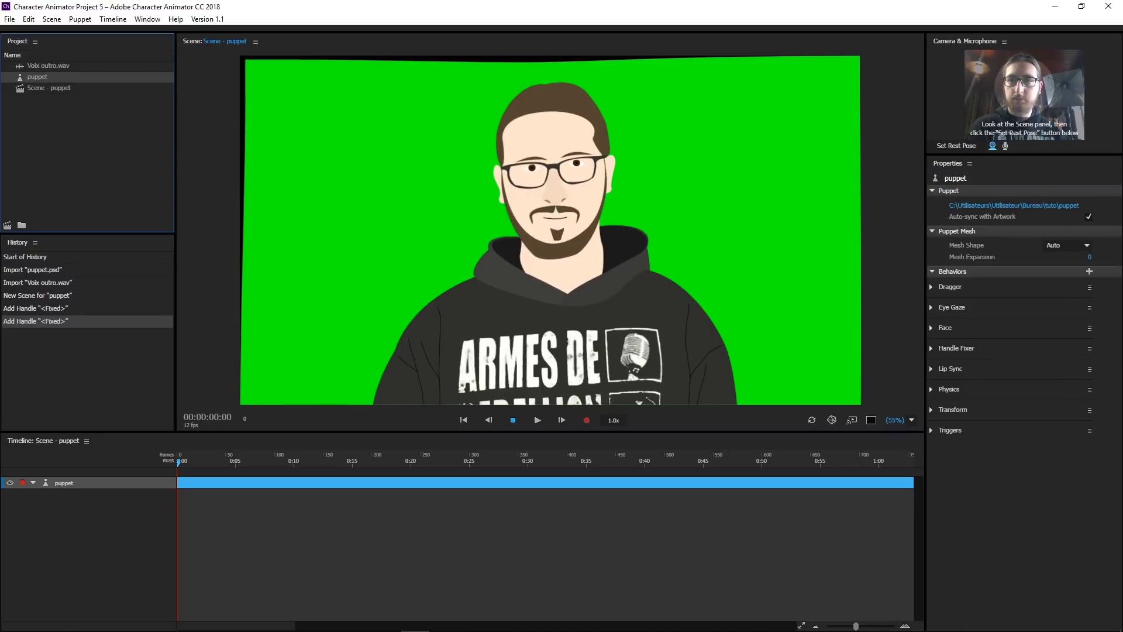
pyautogui.doubleClick(38, 77)
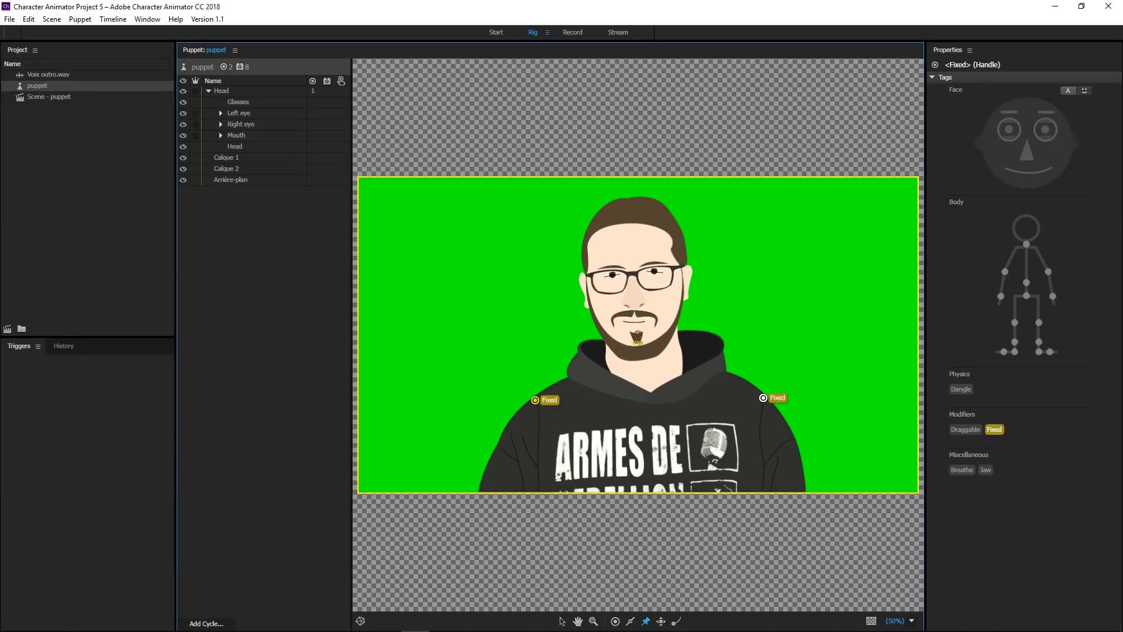
pyautogui.click(221, 113)
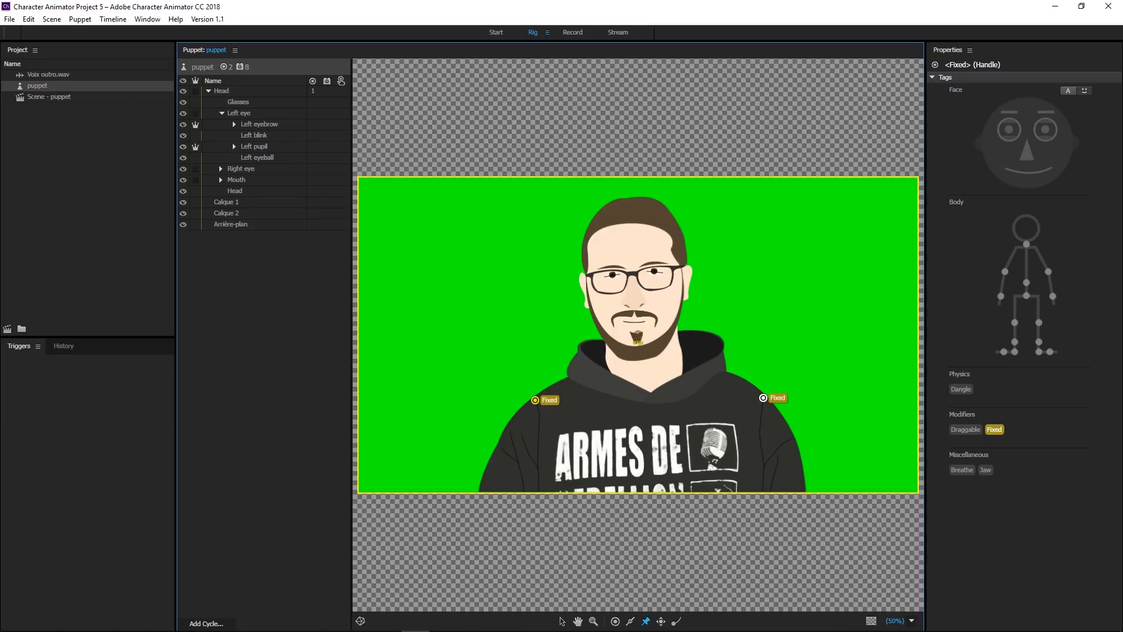
pyautogui.click(221, 114)
pyautogui.click(208, 92)
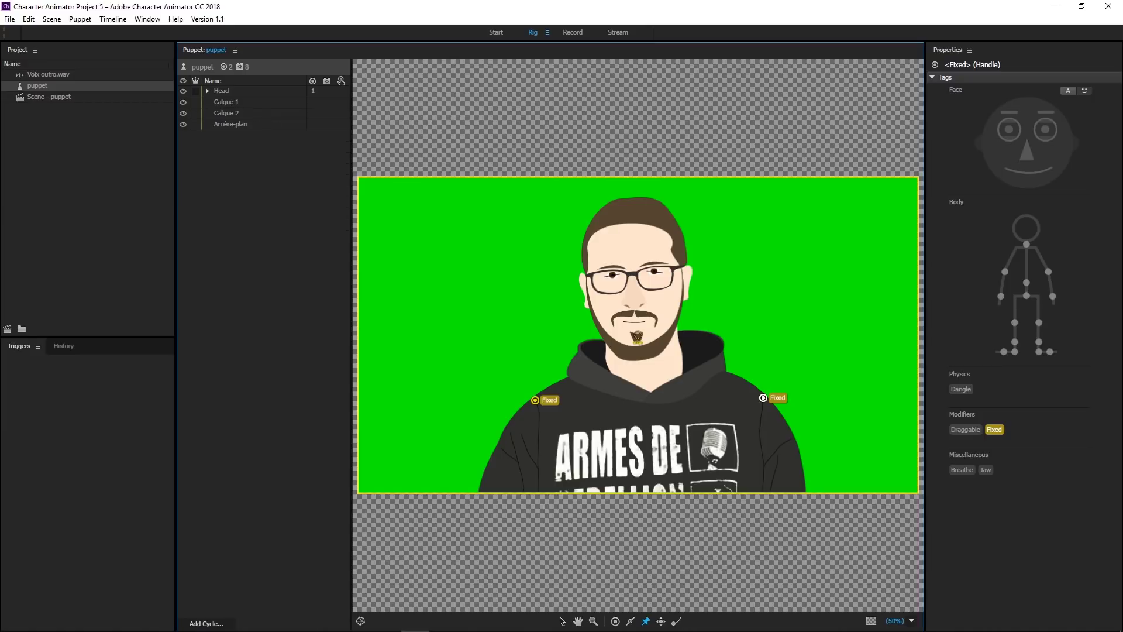
pyautogui.doubleClick(49, 97)
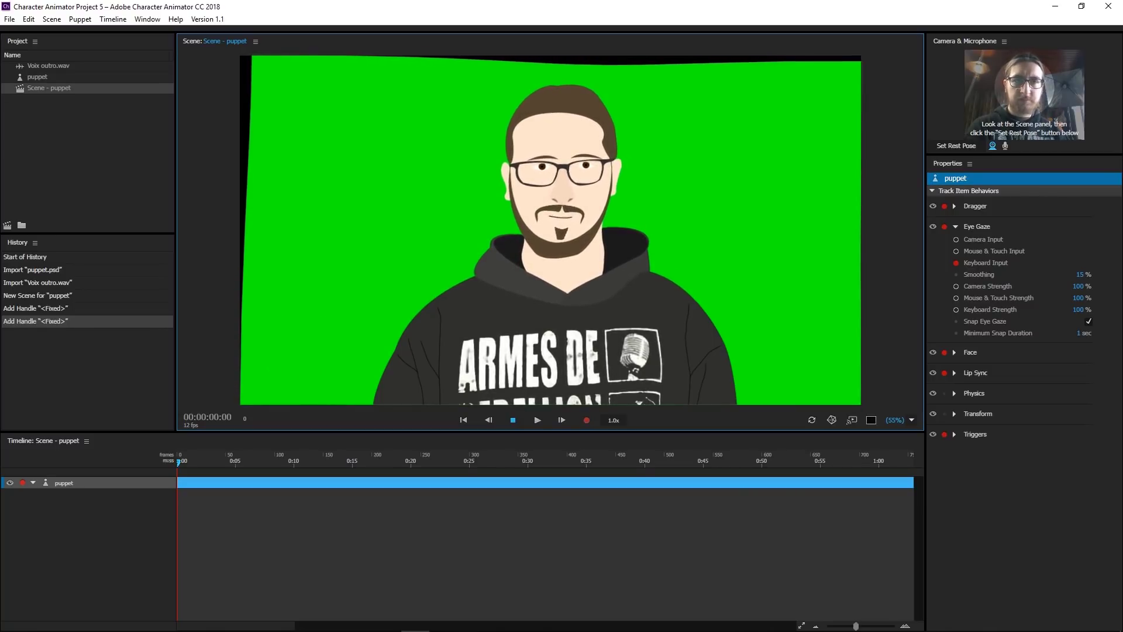
# Step: Add Voix outro.wav to the scene's timeline and compute the puppet's lip sync from the scene audio
pyautogui.moveTo(48, 65); pyautogui.dragTo(82, 495)
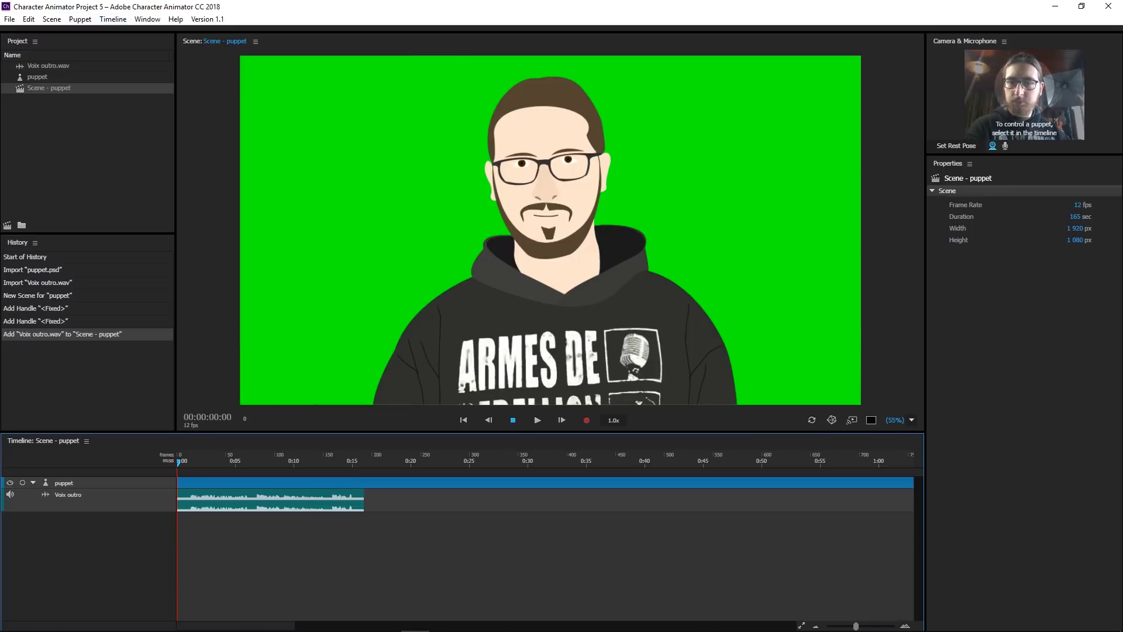
pyautogui.click(80, 496)
pyautogui.keyDown('ctrl'); pyautogui.click(73, 483); pyautogui.keyUp('ctrl')
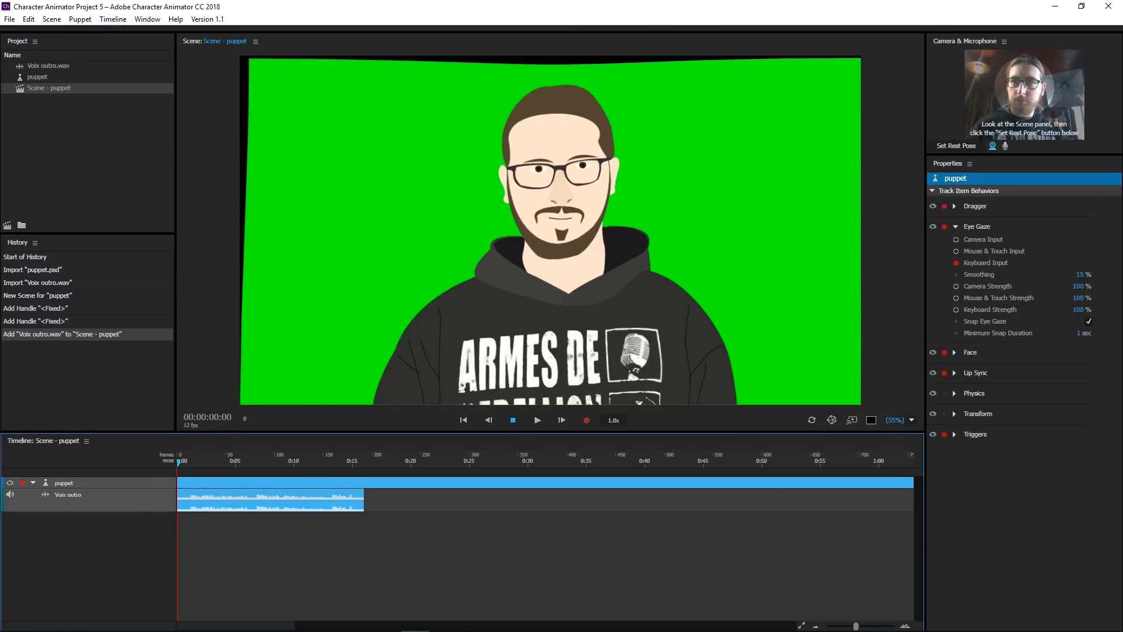
pyautogui.click(113, 19)
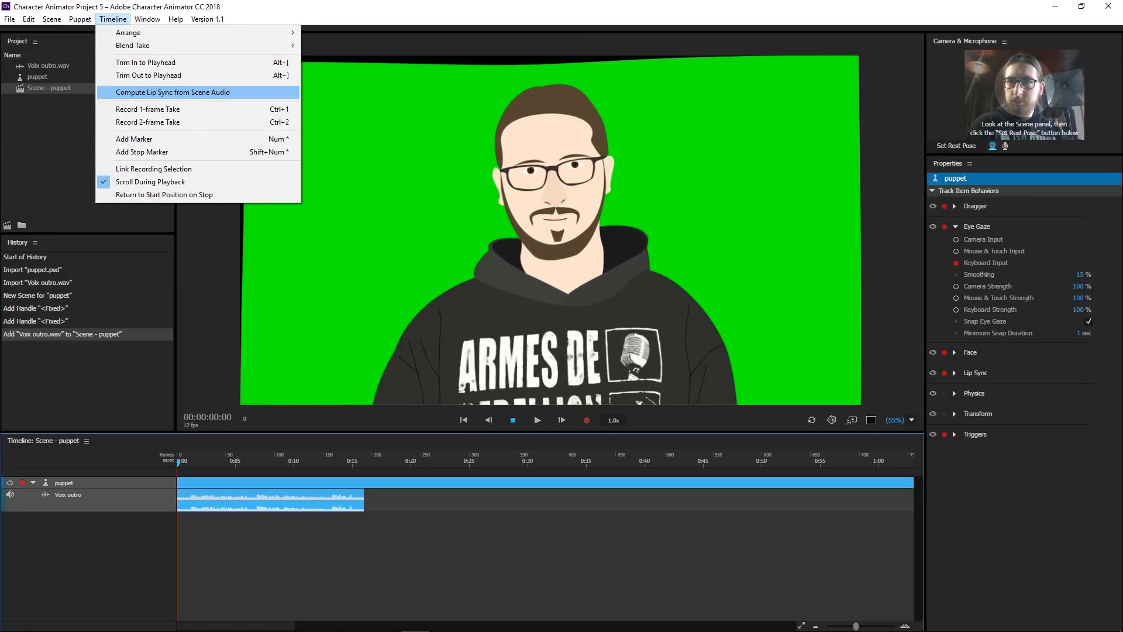
pyautogui.click(172, 92)
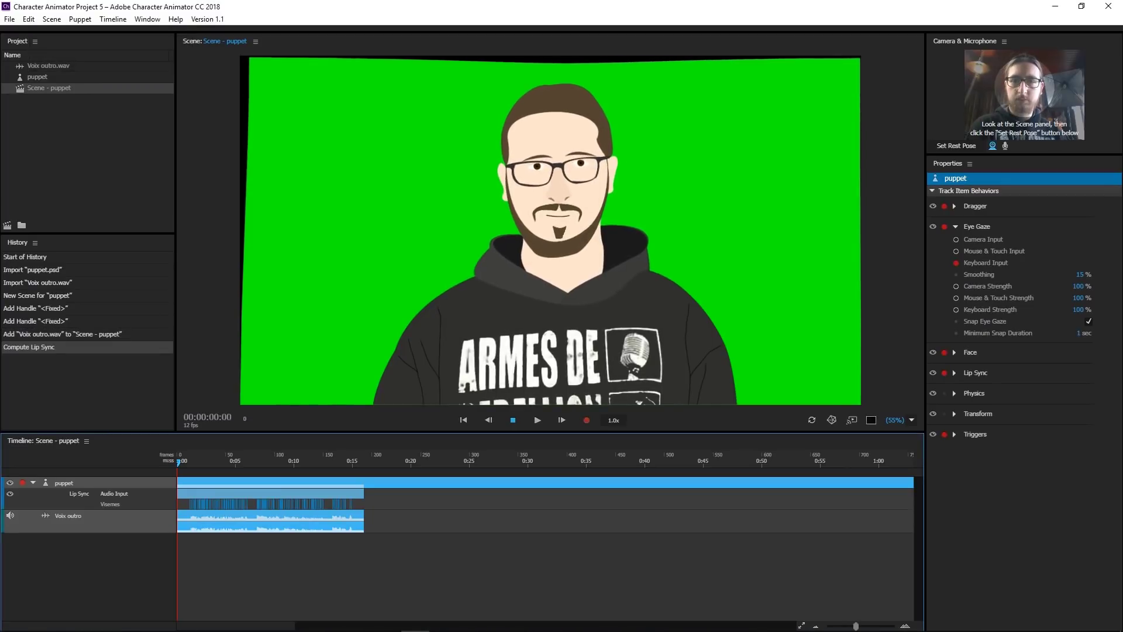
# Step: Play the lip-synced scene to check the mouth movement and return the playhead to the start
pyautogui.press('space')
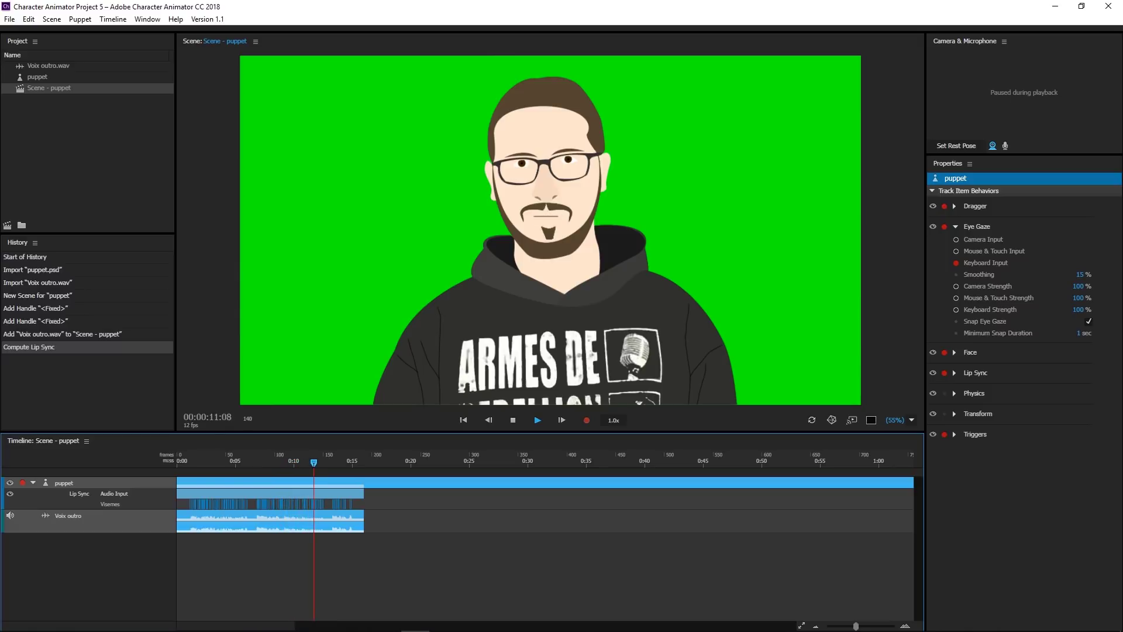
pyautogui.press('space')
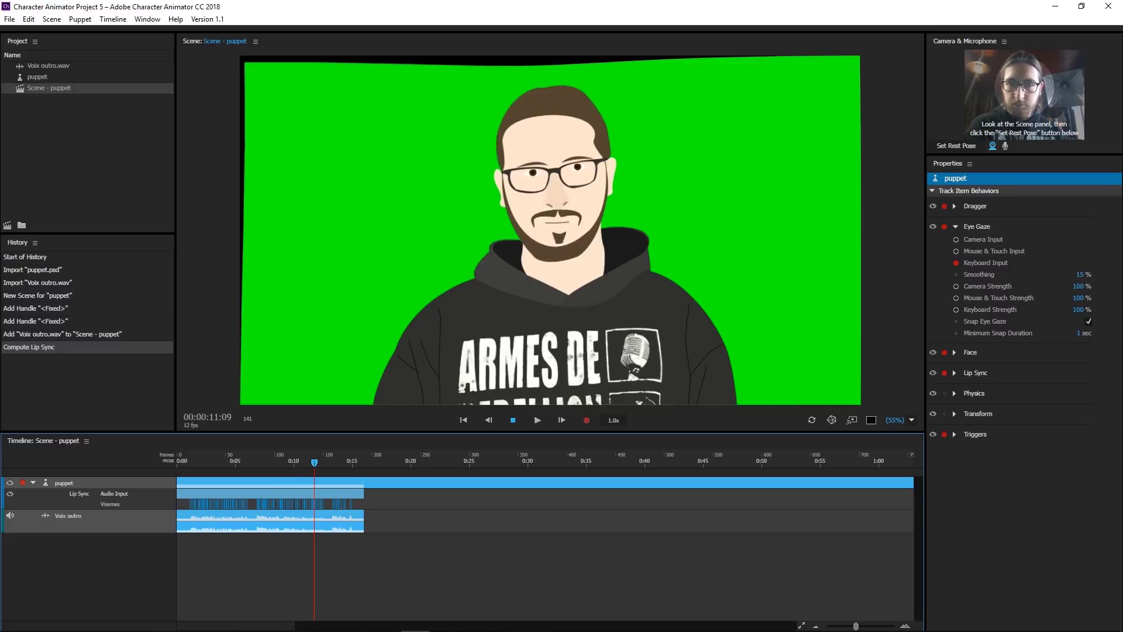
pyautogui.press('Home')
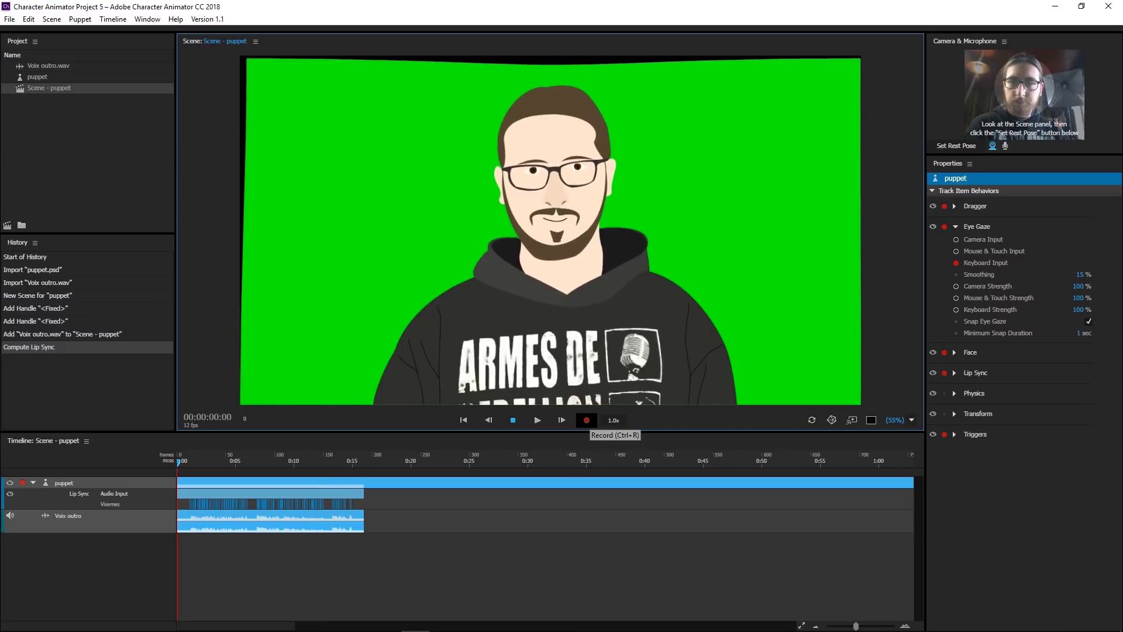
# Step: Record a camera-driven face performance for the full length of the voice audio and play it back from the start
pyautogui.click(587, 420)
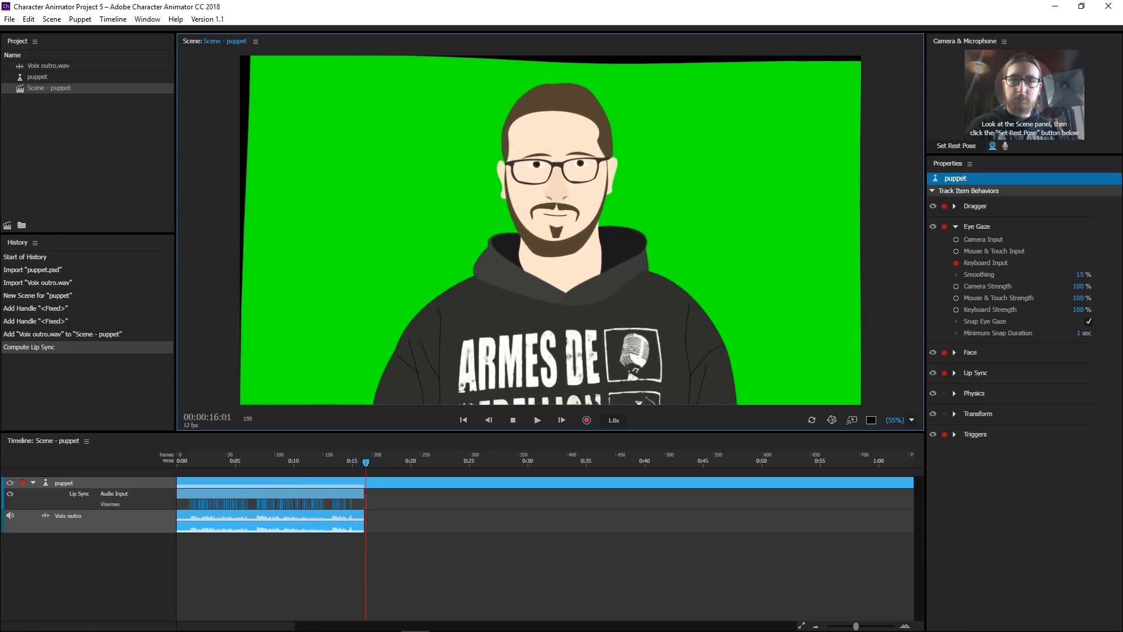
pyautogui.press('space')
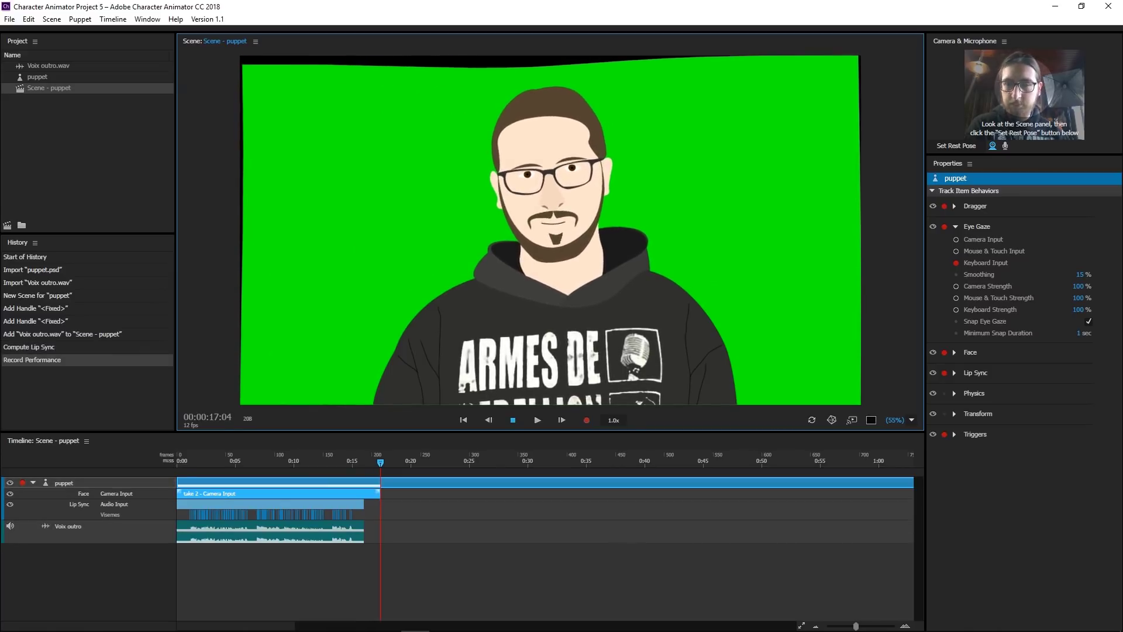
pyautogui.press('Home')
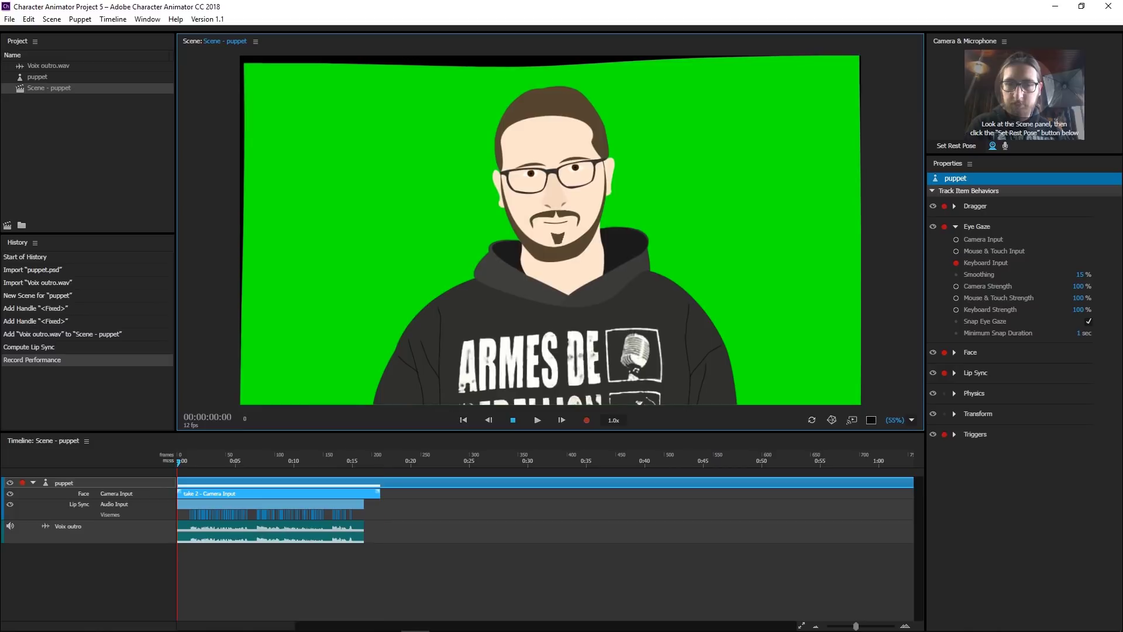
pyautogui.press('space')
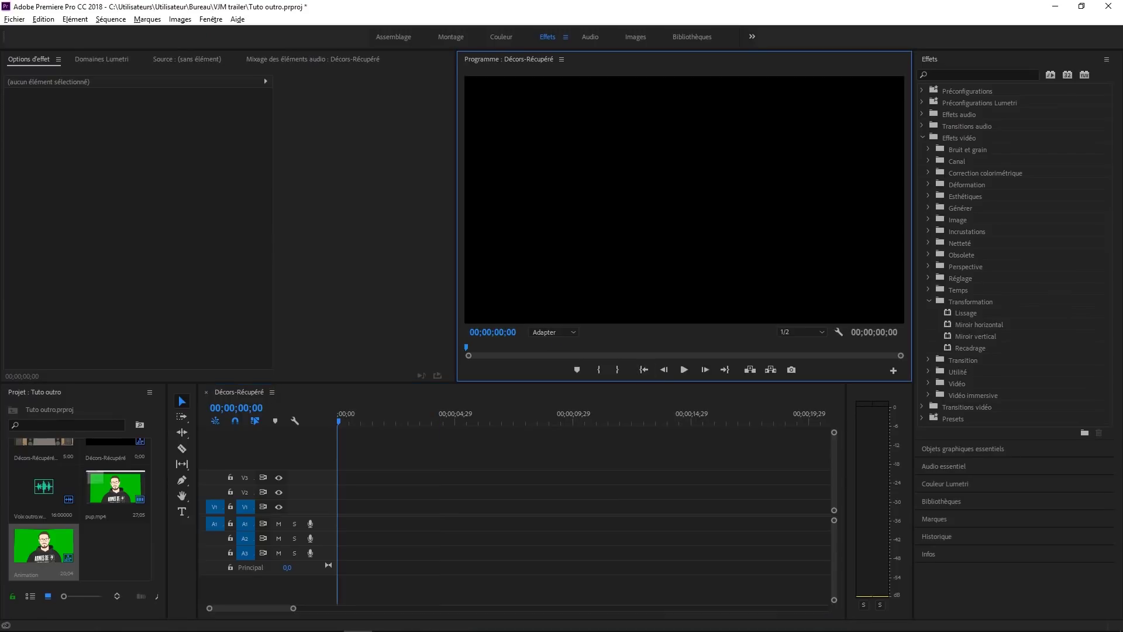
# Step: In Premiere Pro, place the Animation clip on track V2 at the start of the Décors-Récupéré sequence and play it
pyautogui.moveTo(44, 547); pyautogui.dragTo(341, 493)
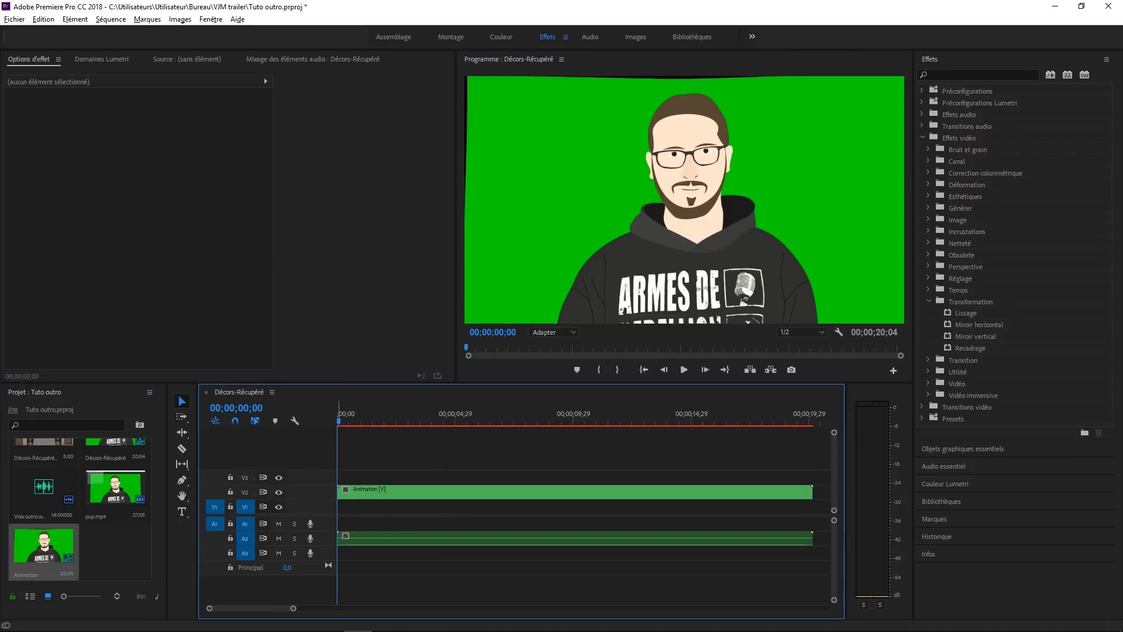
pyautogui.press('space')
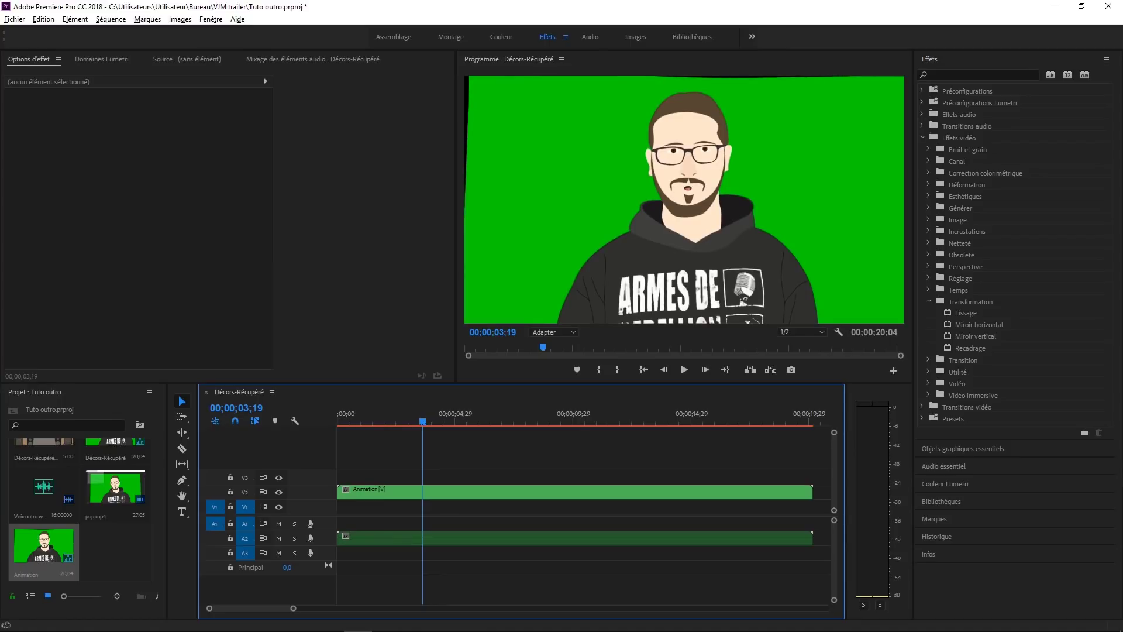
# Step: Apply the Recadrage effect to the Animation clip and crop it by Gauche 10 %, Haut 3 % and Droite 7 %
pyautogui.moveTo(970, 348); pyautogui.dragTo(597, 492)
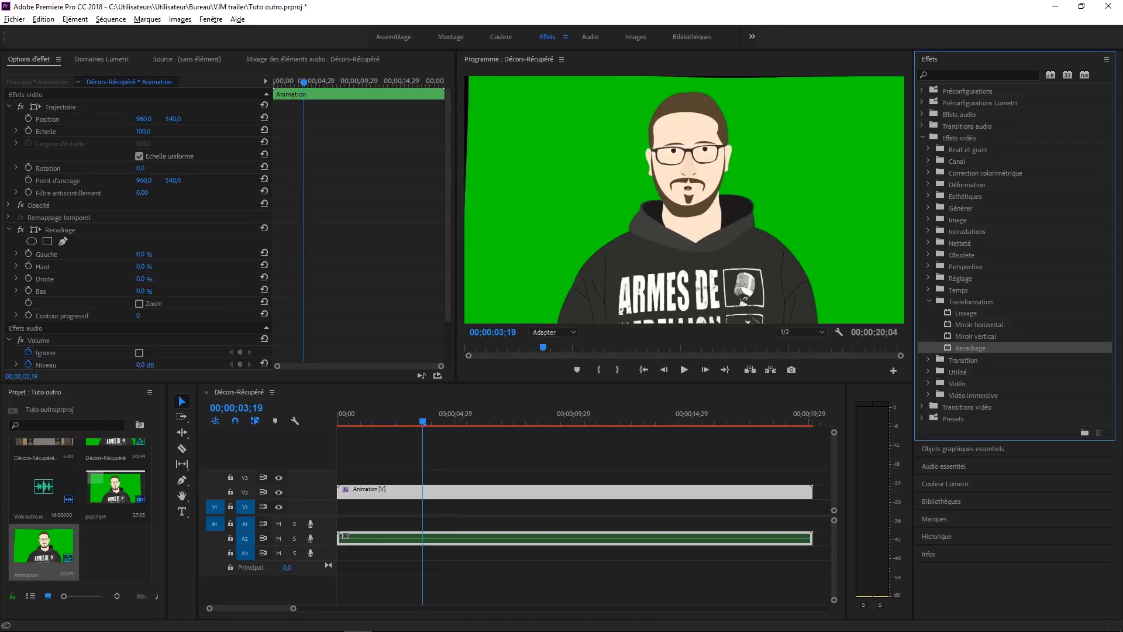
pyautogui.scroll(-2, 141, 234)
pyautogui.moveTo(141, 208)
pyautogui.mouseDown()
pyautogui.moveTo(154, 207)
pyautogui.moveTo(142, 220)
pyautogui.mouseUp()
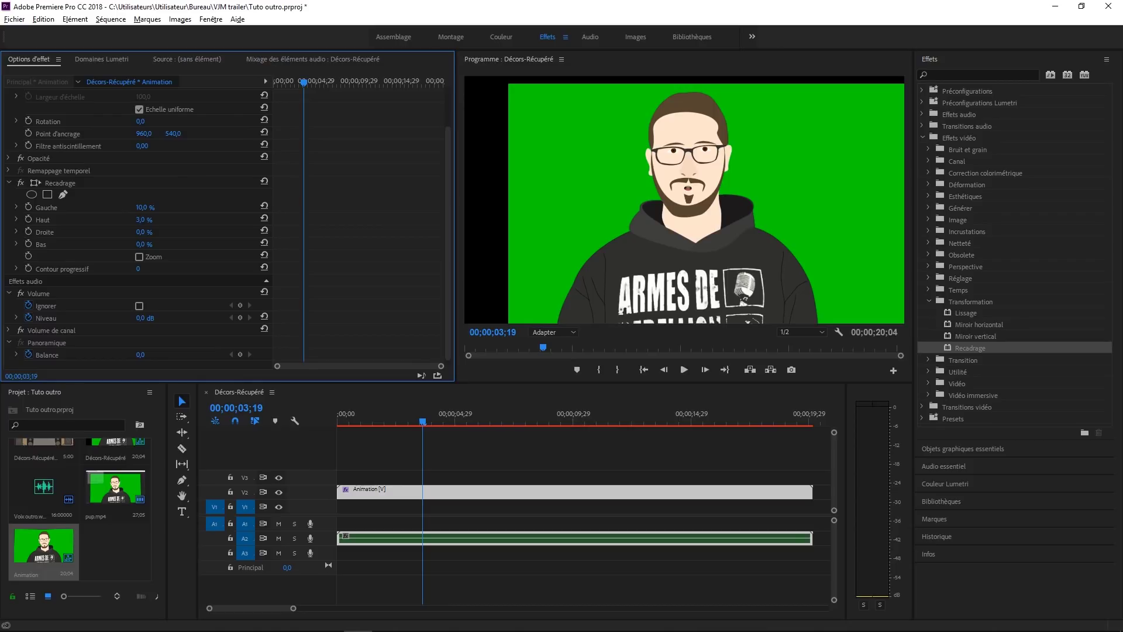
pyautogui.moveTo(141, 232); pyautogui.dragTo(148, 231)
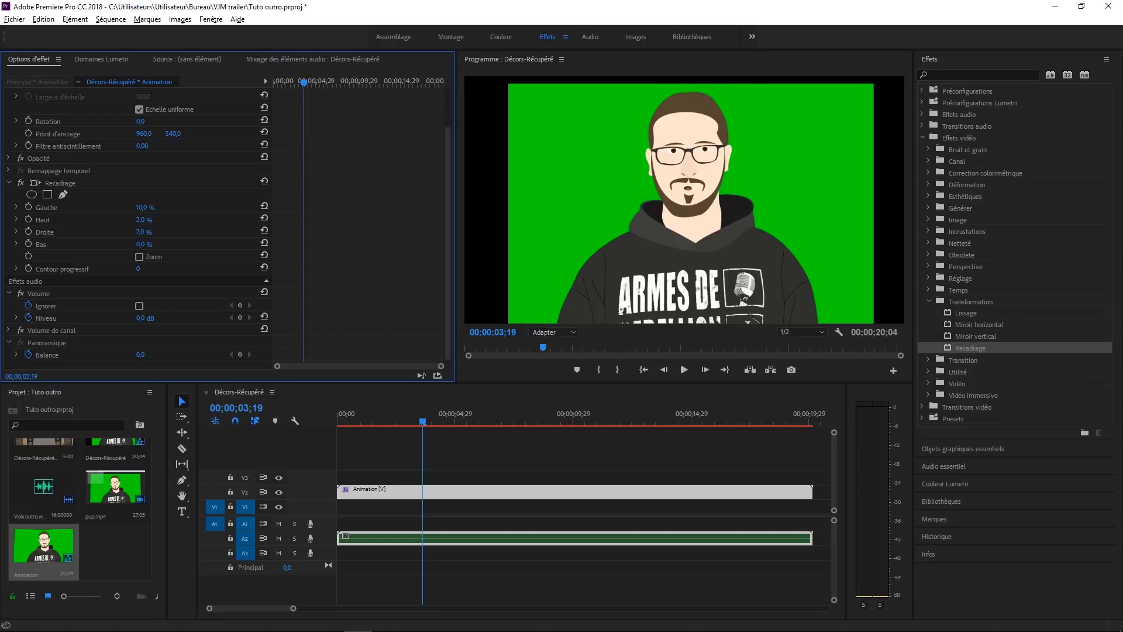
# Step: Apply the UltraKey effect to the Animation clip and sample the green background as its Couleur de découpe
pyautogui.click(960, 75)
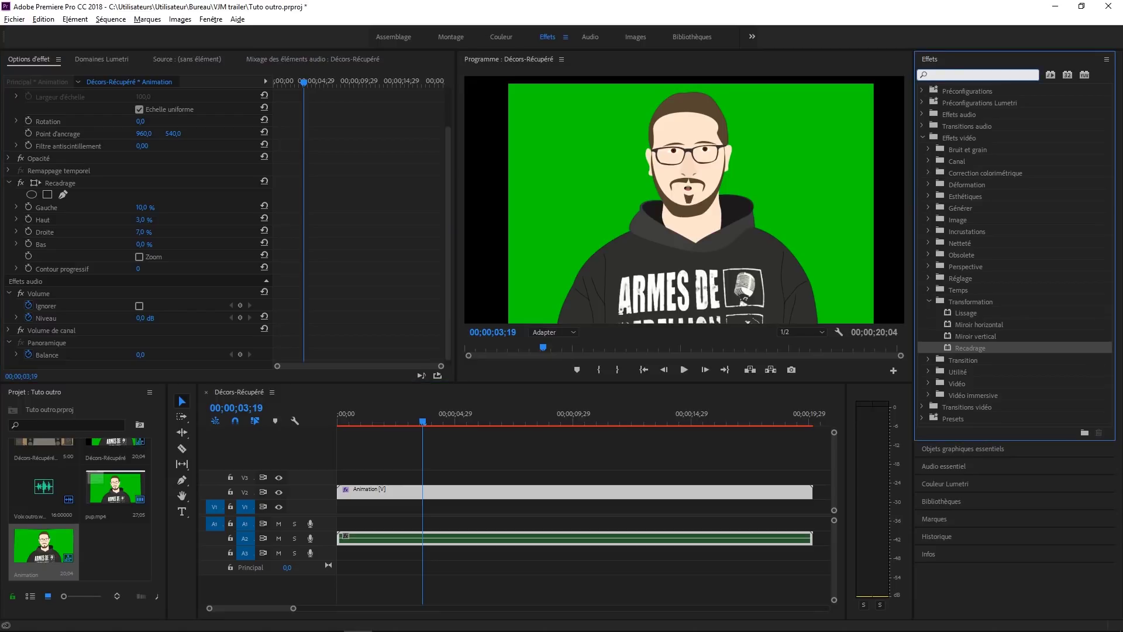
pyautogui.write('key')
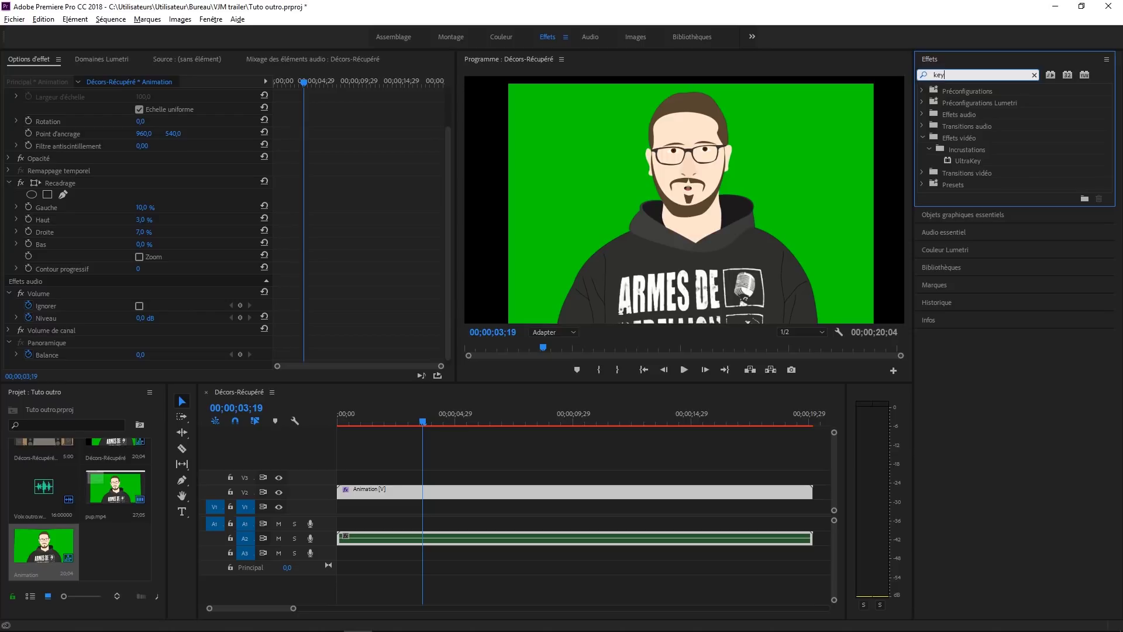
pyautogui.moveTo(967, 161); pyautogui.dragTo(579, 492)
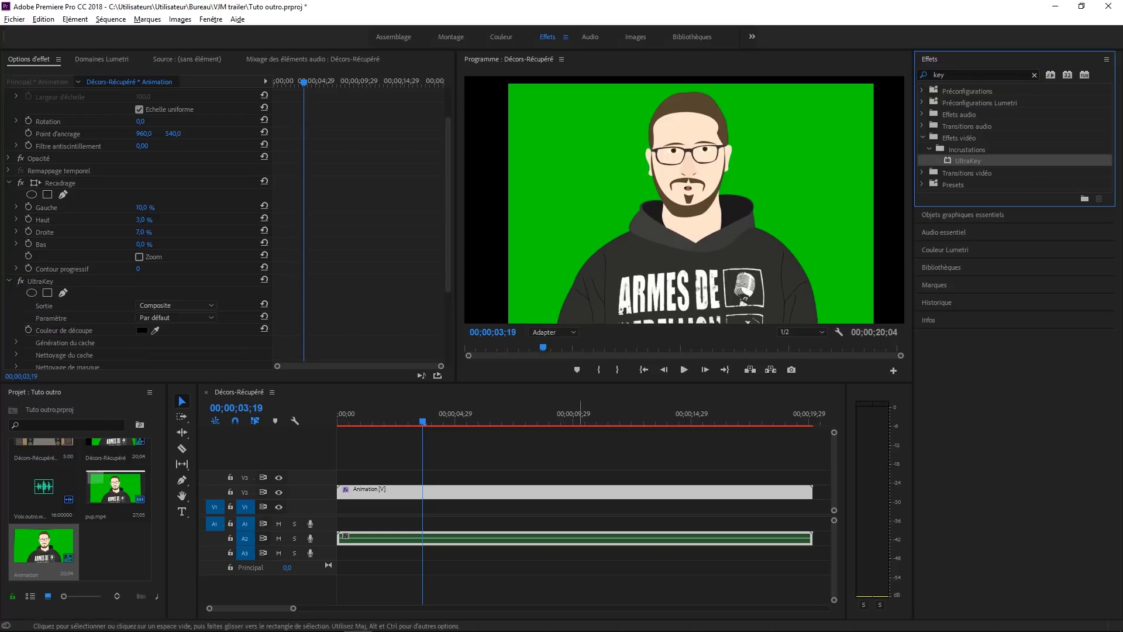
pyautogui.click(155, 331)
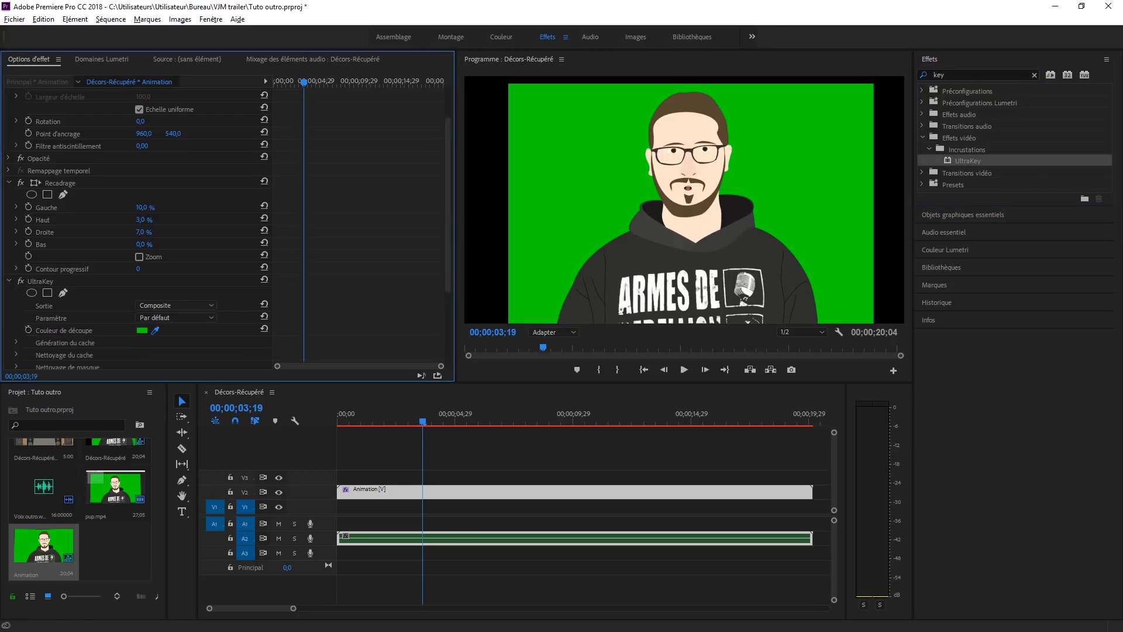
pyautogui.click(571, 193)
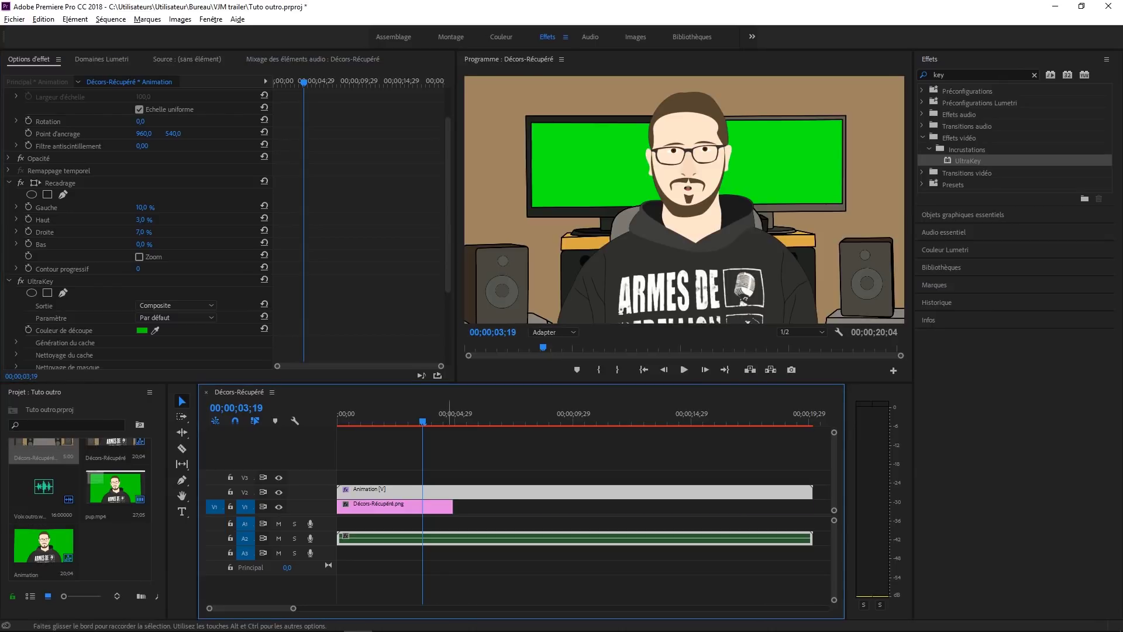
# Step: Place Décors-Récupéré.png on track V1 beneath the Animation clip, extend it to the same length, and return the playhead to the start
pyautogui.moveTo(451, 507); pyautogui.dragTo(807, 506)
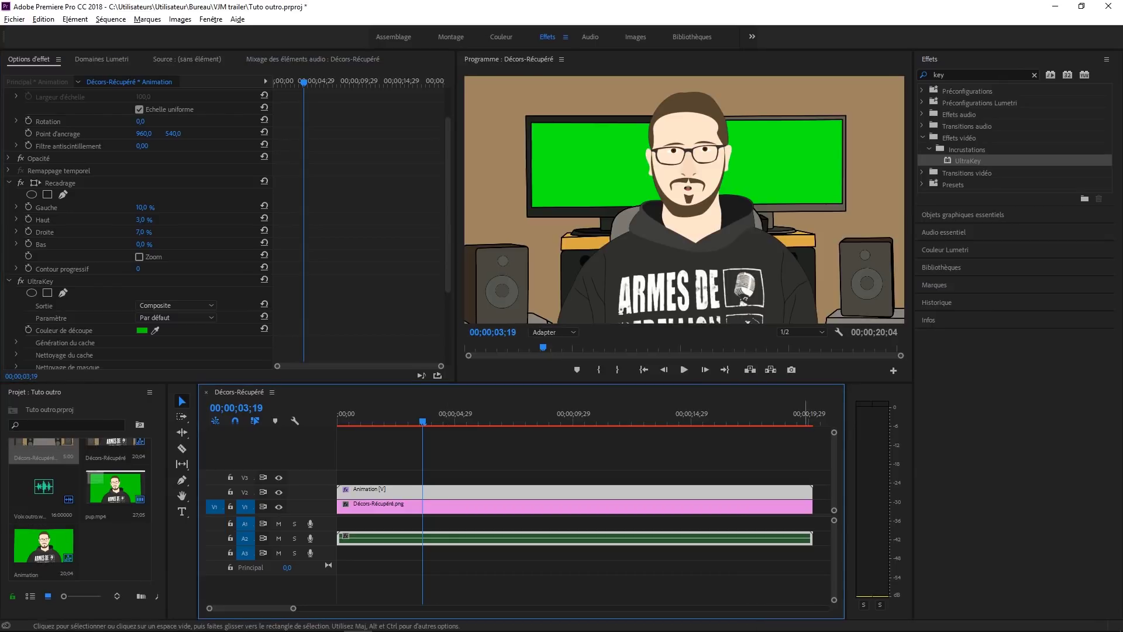
pyautogui.click(644, 369)
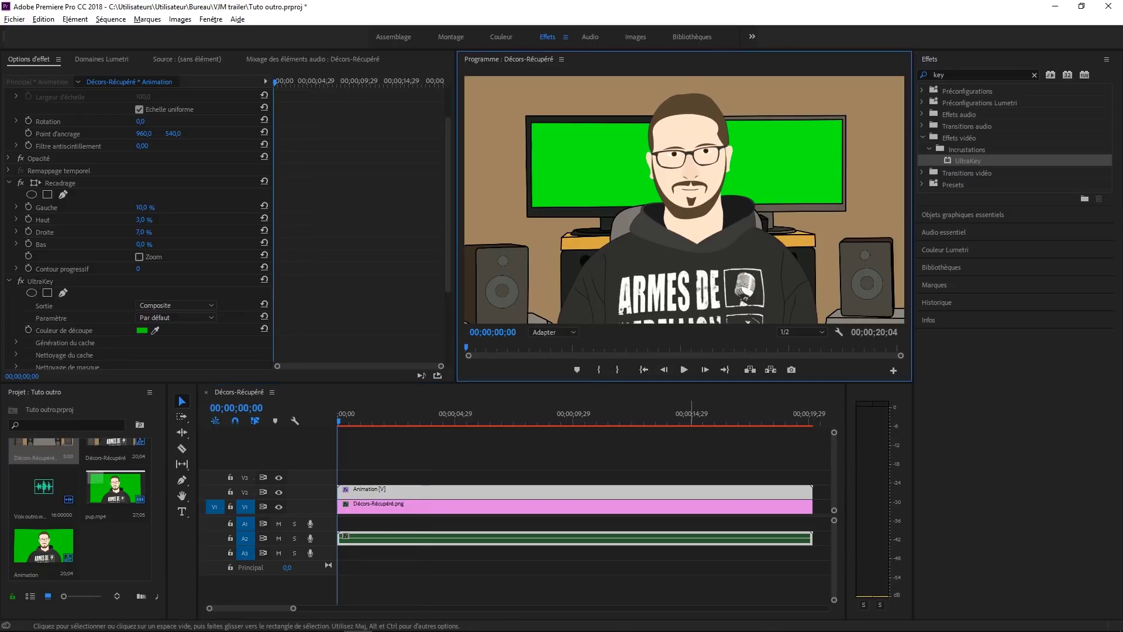